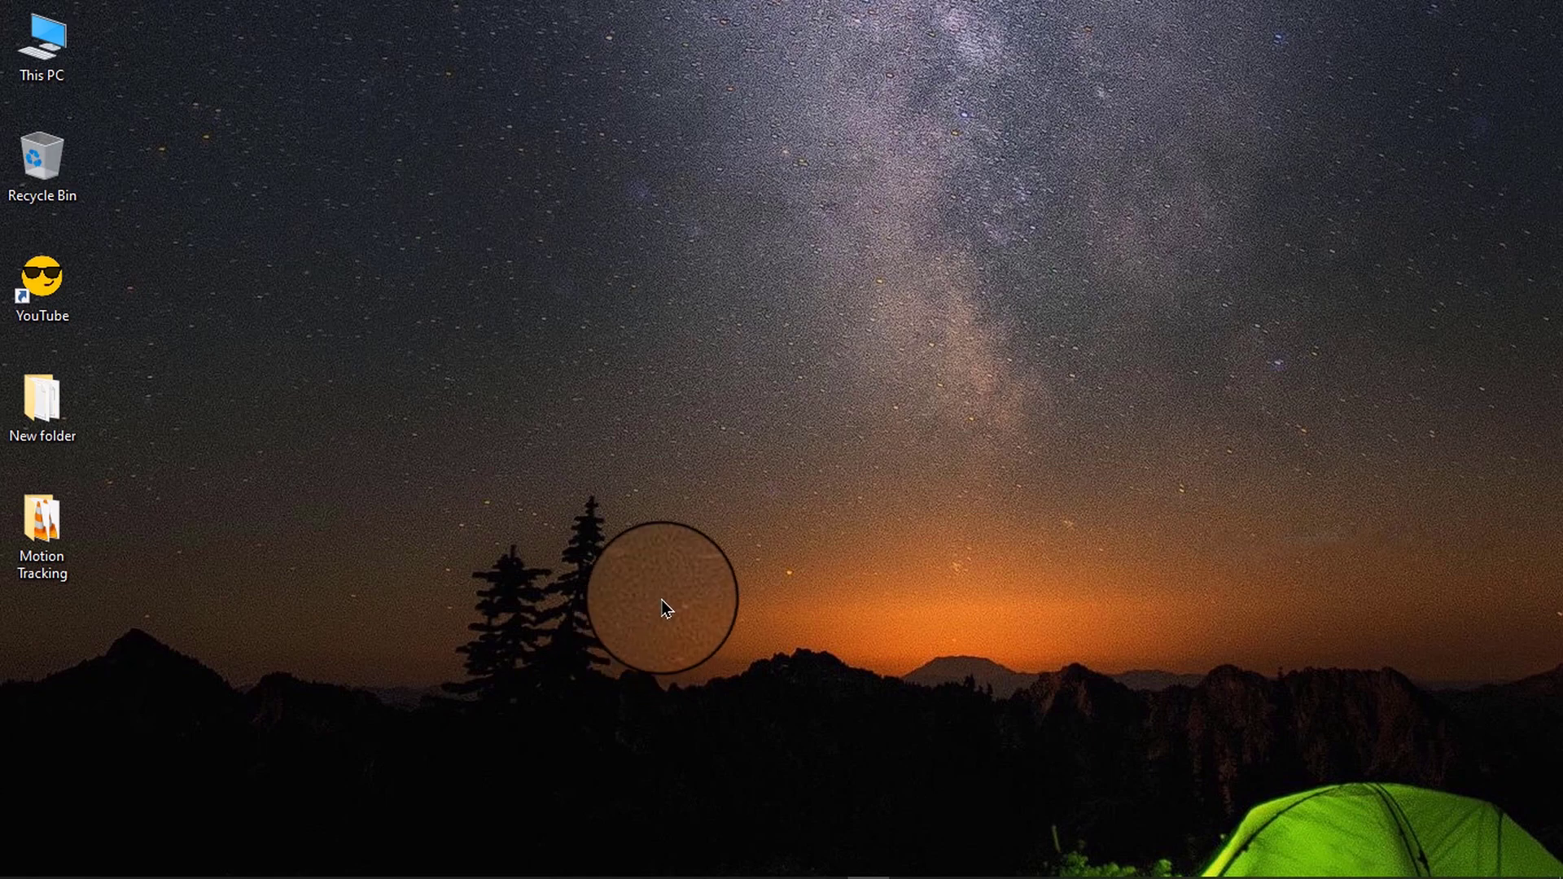
Switch to Wondershare Filmora and import the My Video1 clip into the project media
{"action": "mouse_move", "coordinate": [624, 870]}
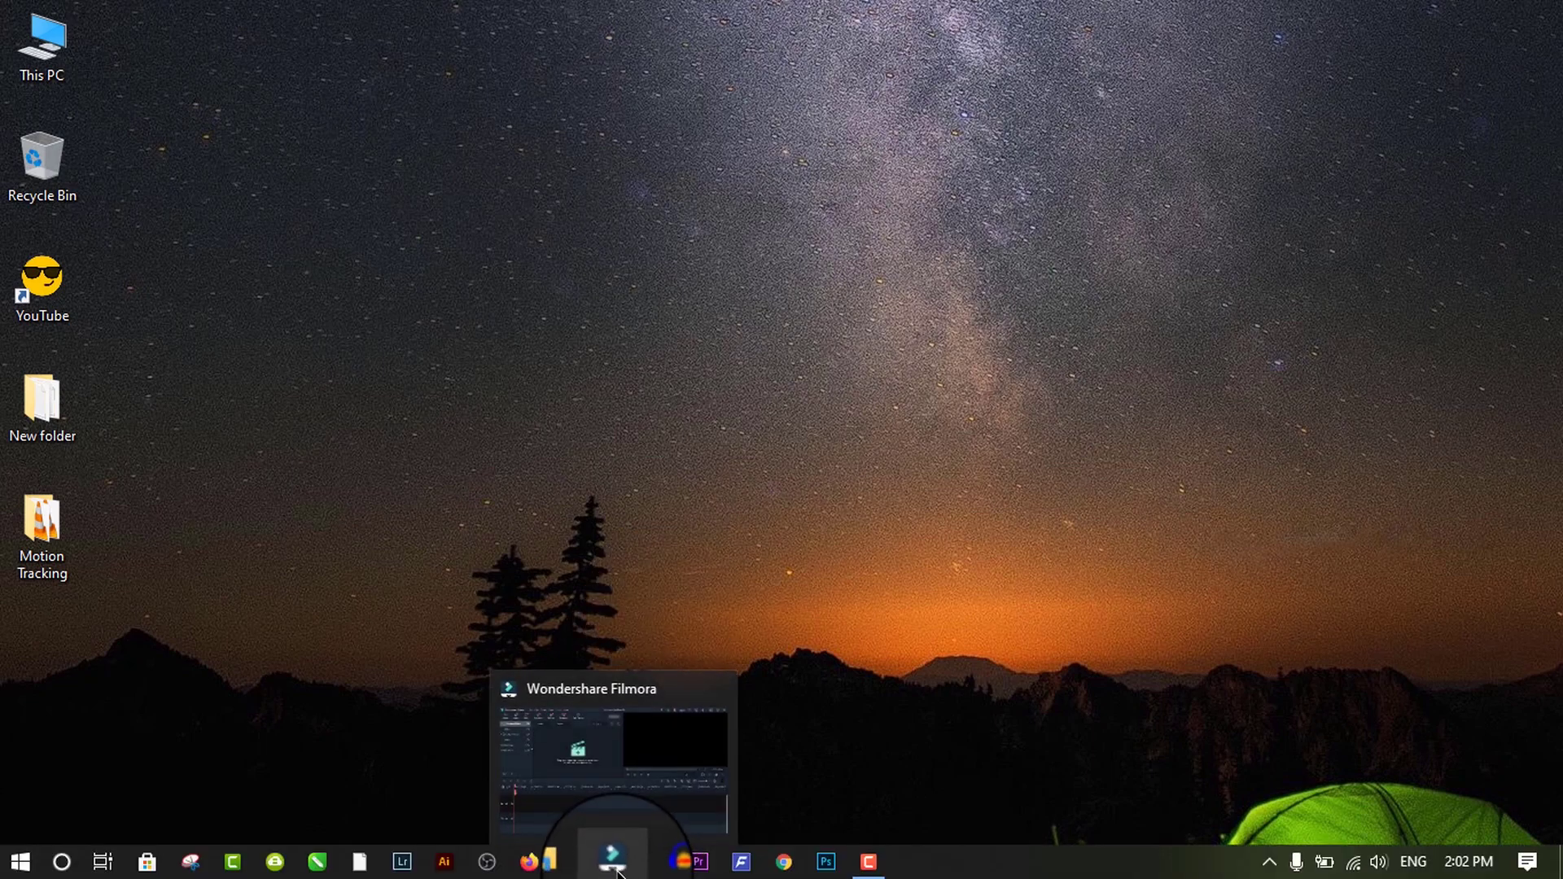
{"action": "left_click", "coordinate": [619, 869]}
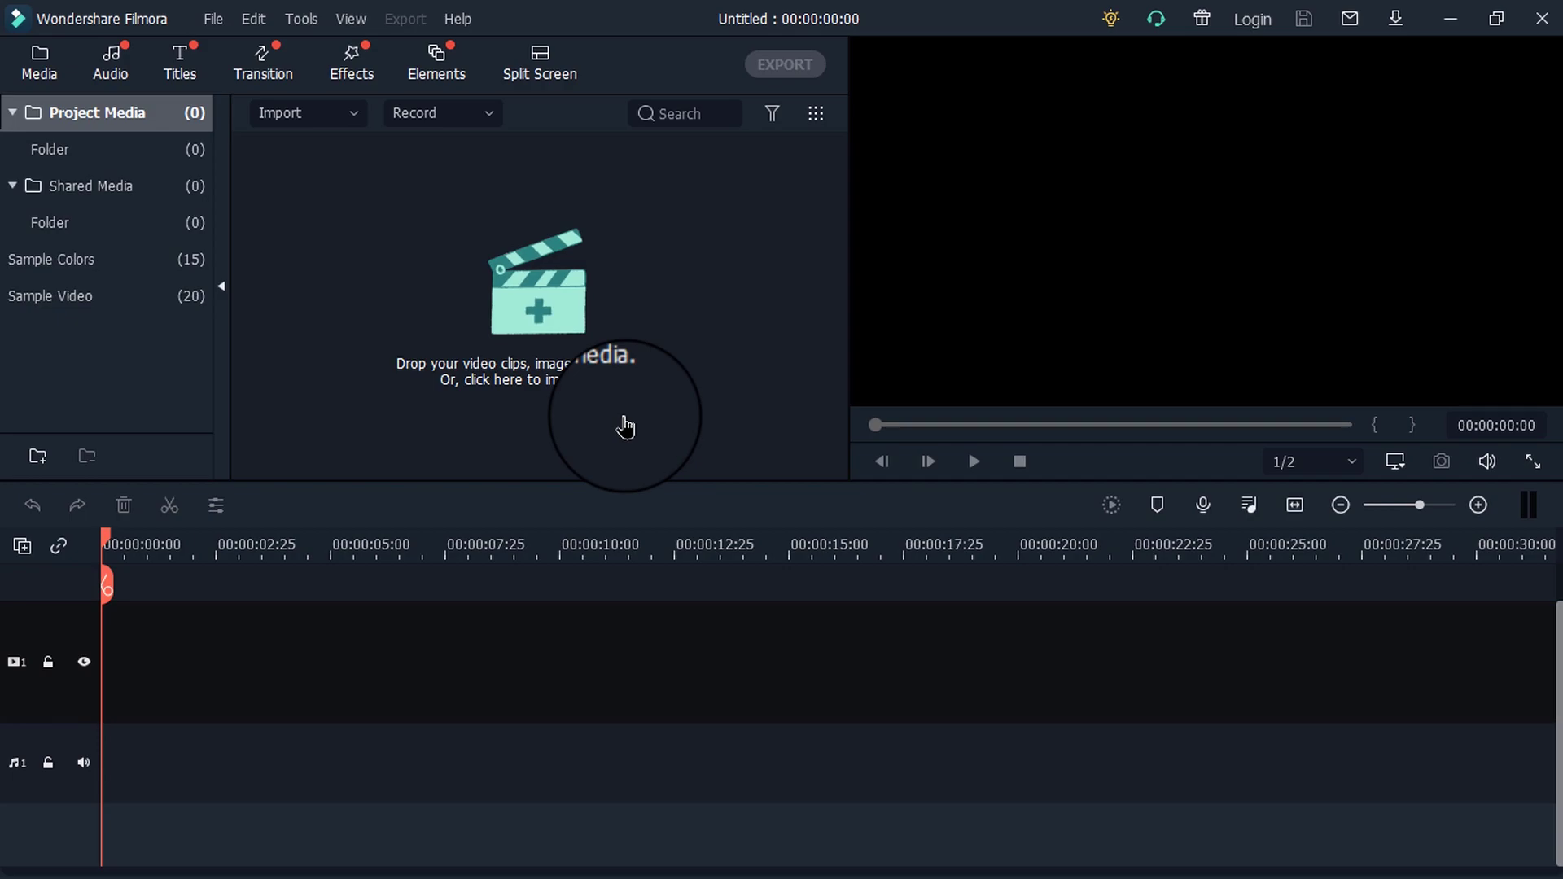
{"action": "left_click", "coordinate": [535, 315]}
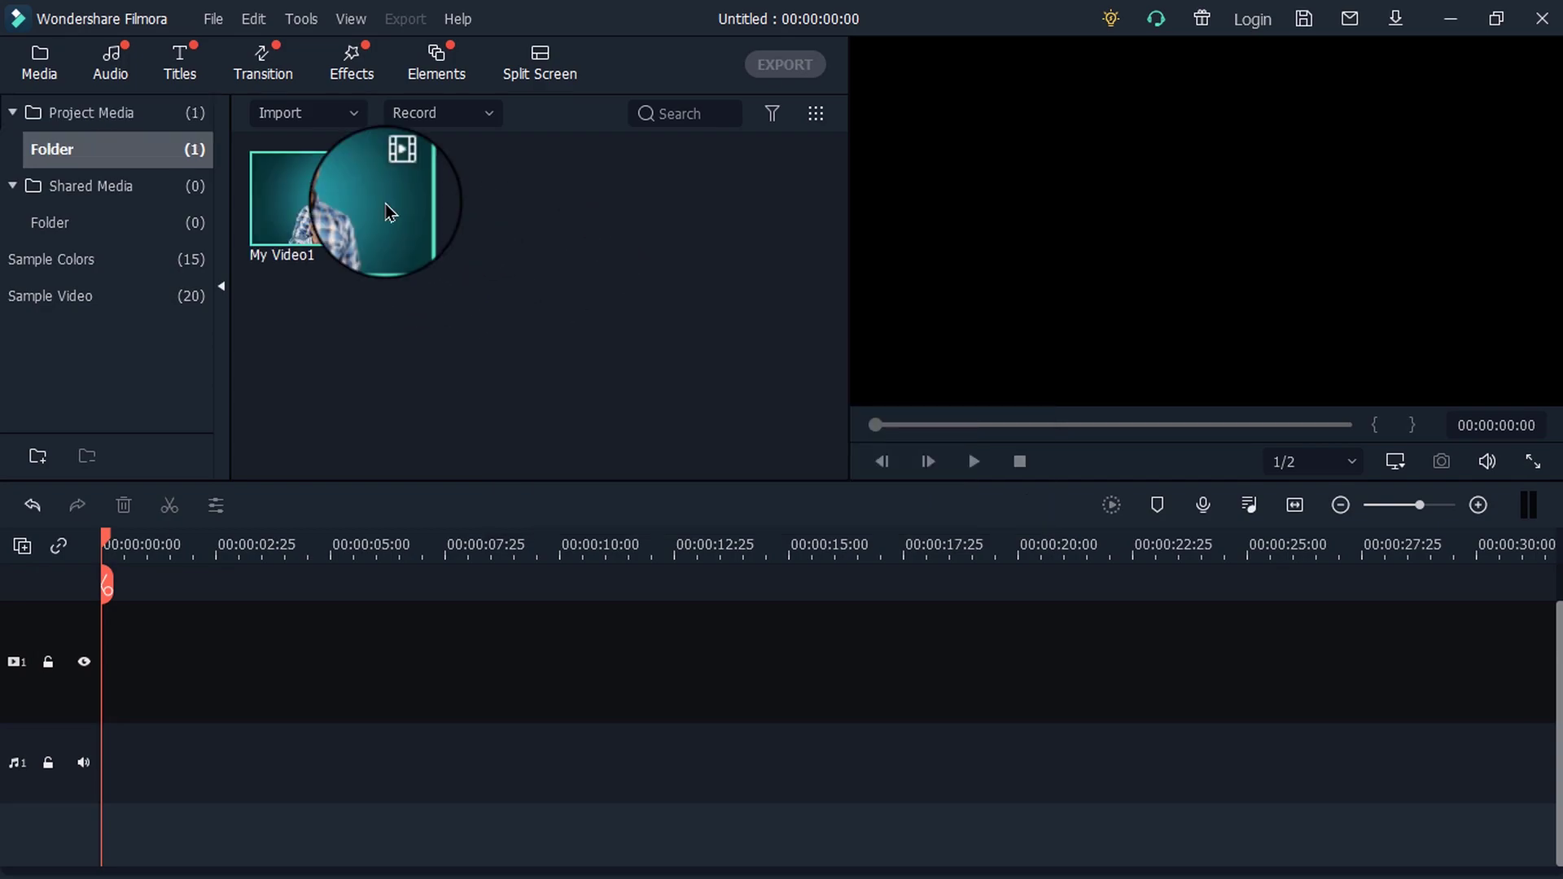
Place My Video1 at the start of the first video track, matching the project settings to the media at 1920 x 1080 50fps
{"action": "mouse_move", "coordinate": [309, 227]}
{"action": "left_click_drag", "start_coordinate": [316, 224], "coordinate": [119, 712]}
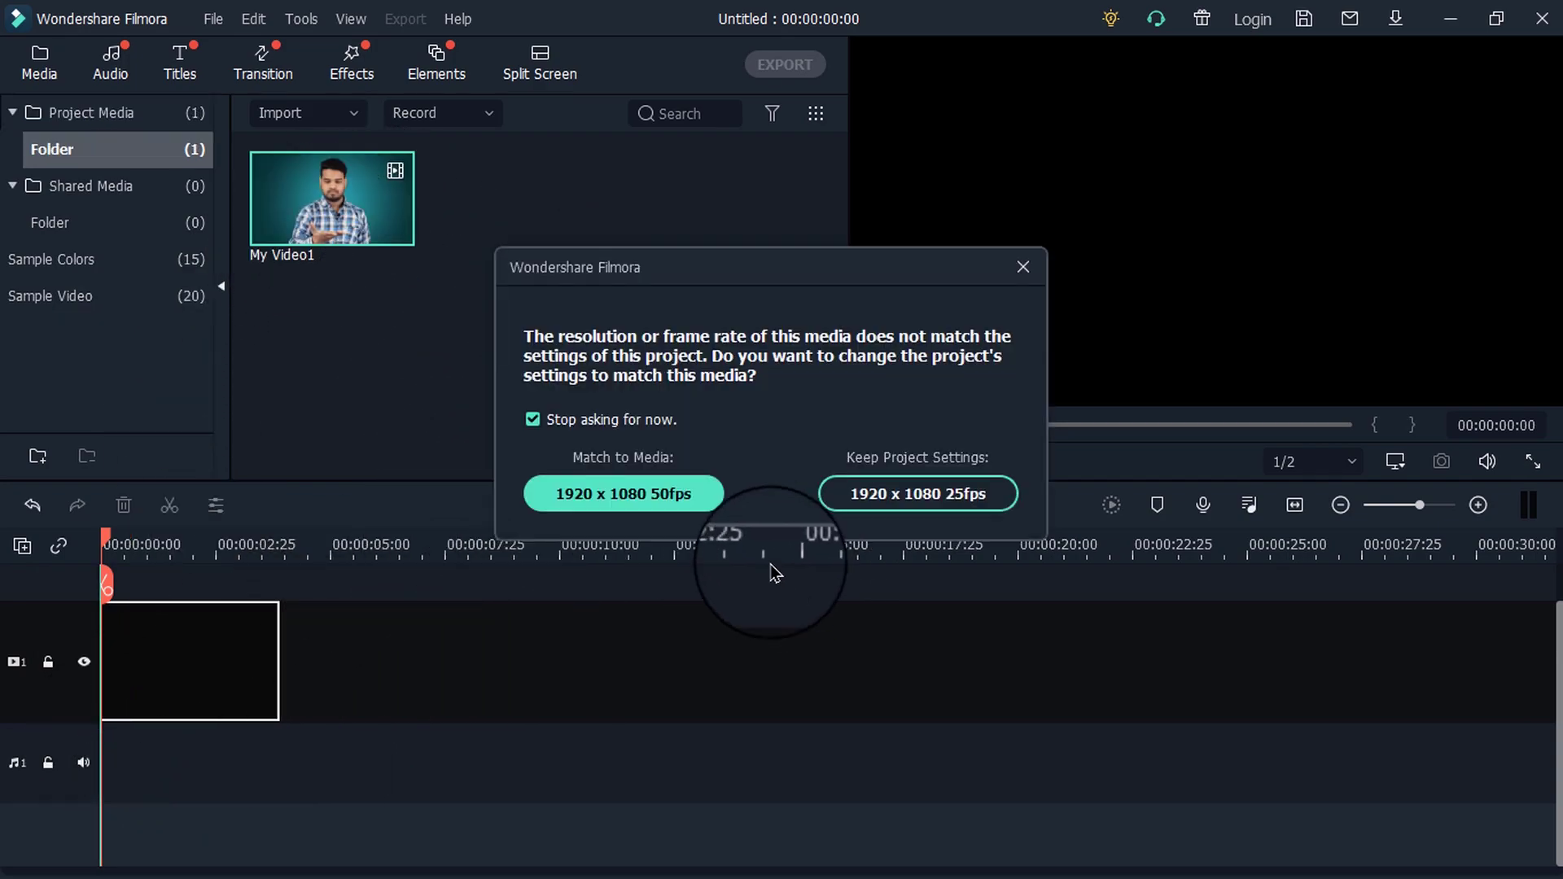
{"action": "left_click", "coordinate": [733, 492]}
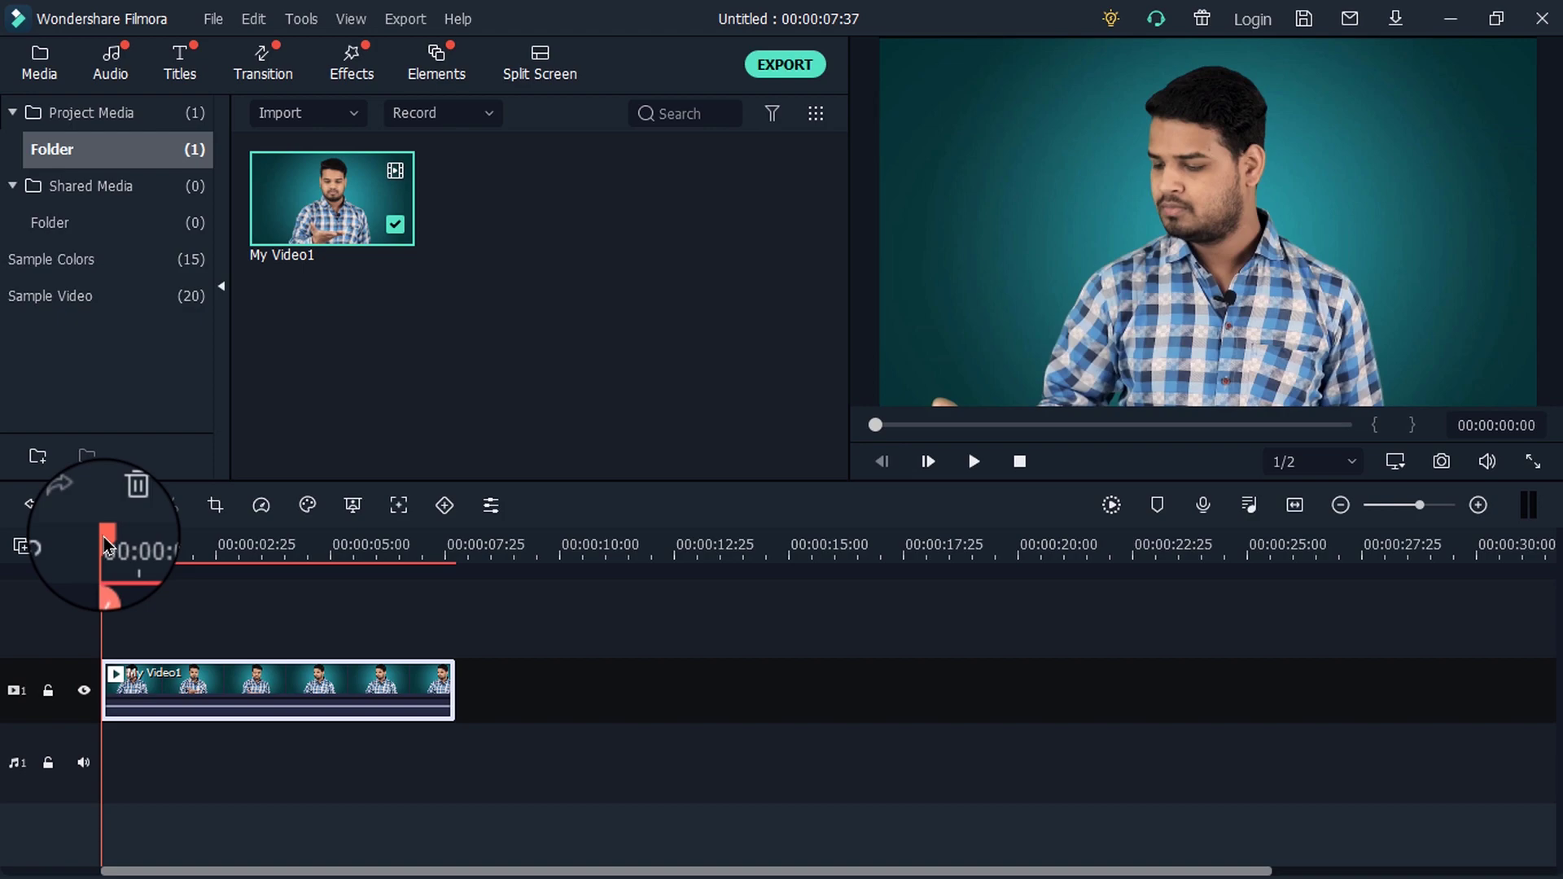
Play back the My Video1 clip to review the hand's movement
{"action": "left_click_drag", "start_coordinate": [105, 536], "coordinate": [112, 539]}
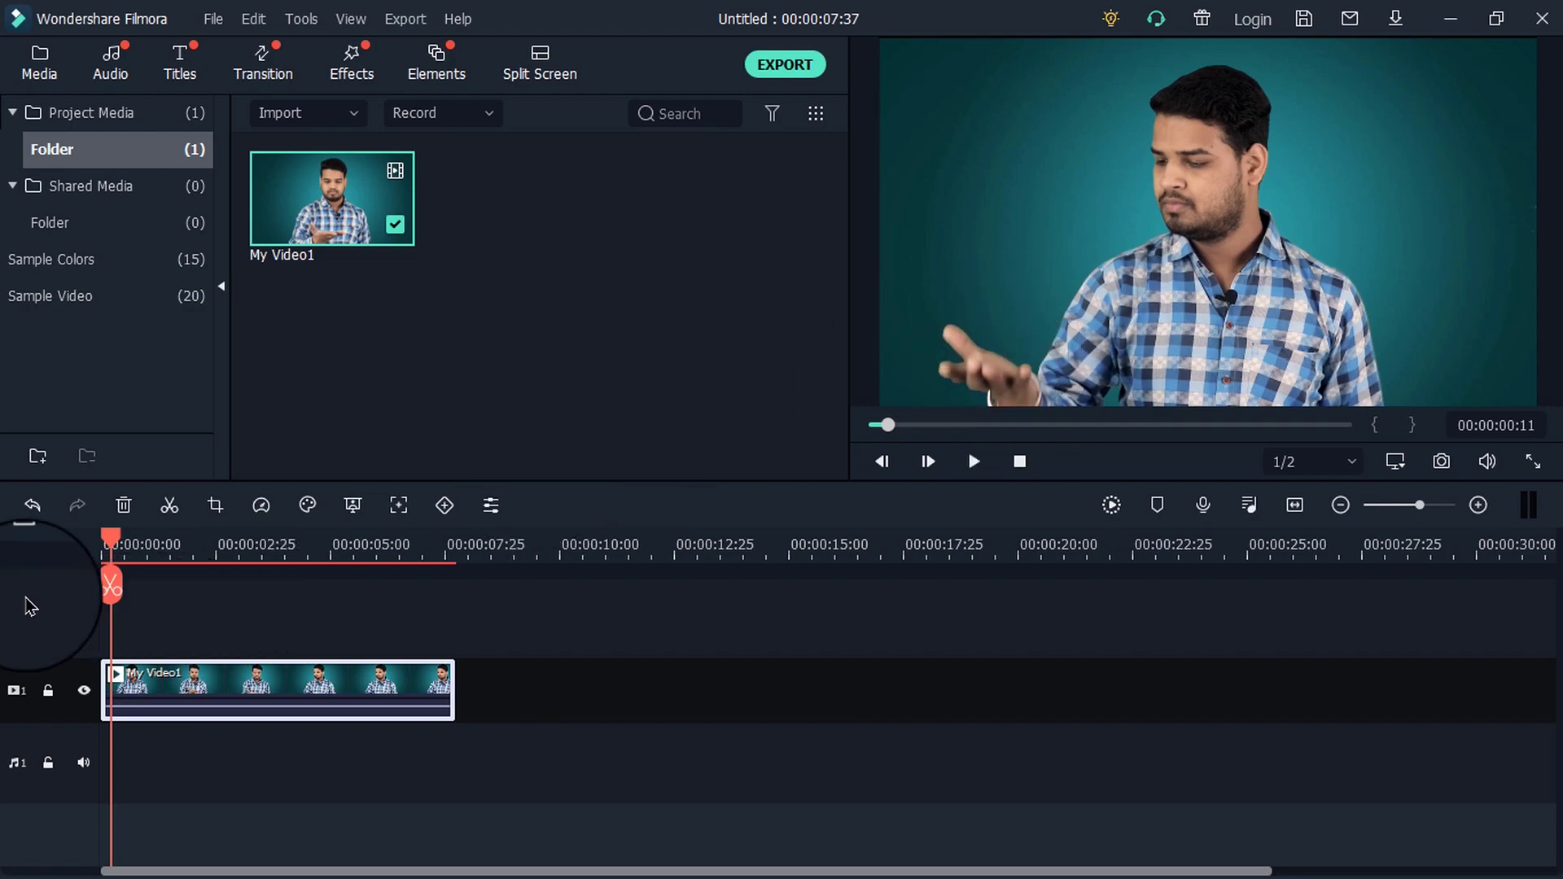
{"action": "left_click", "coordinate": [976, 463]}
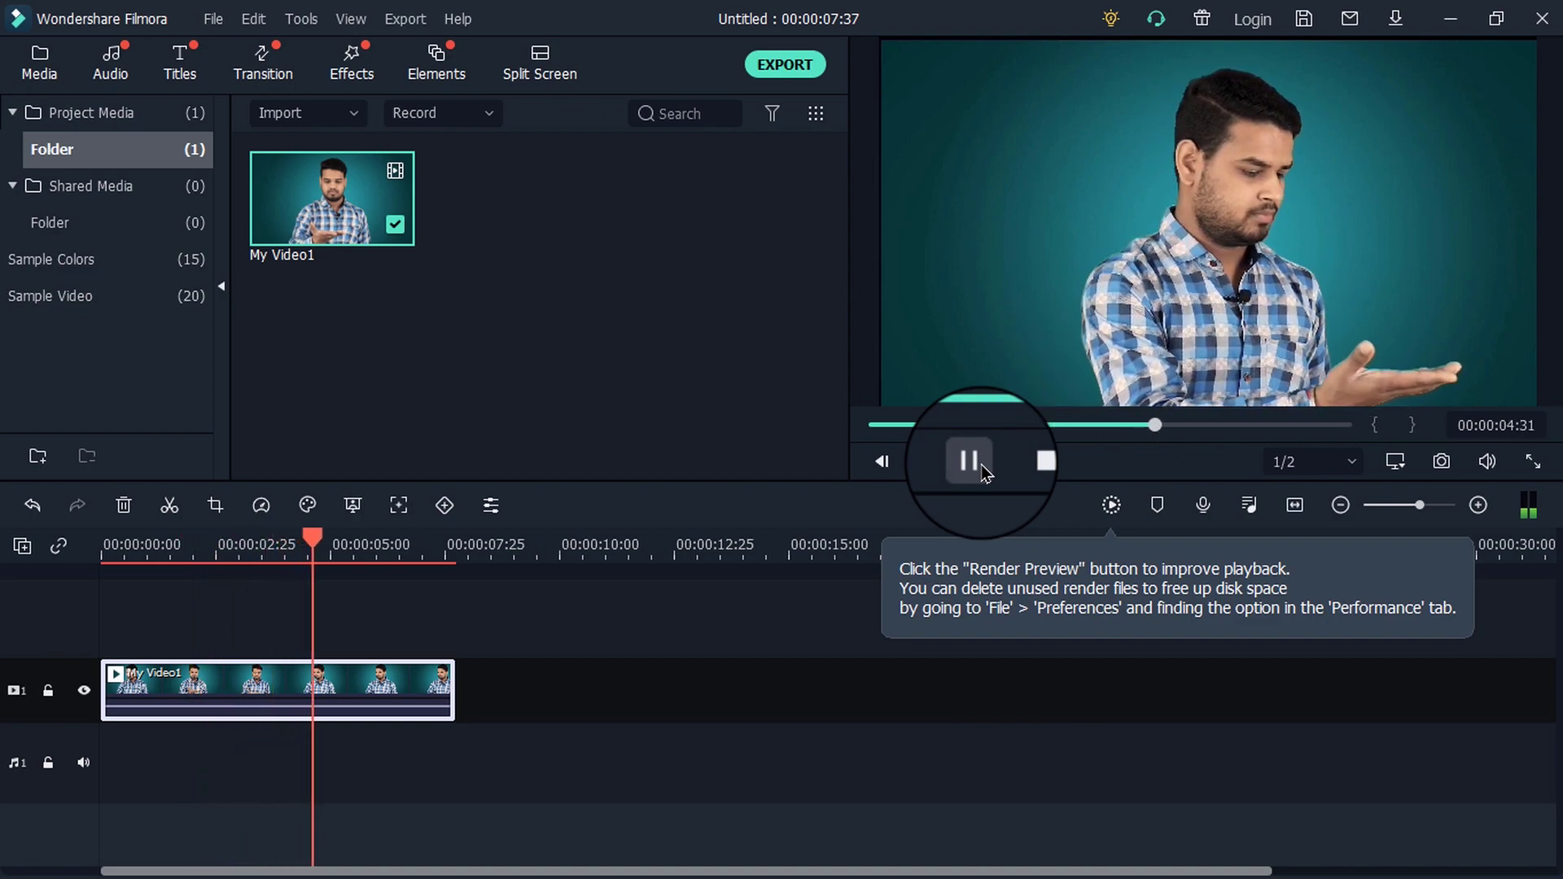
{"action": "left_click", "coordinate": [969, 461]}
Move the playhead back to 00:00:00:15 and enable motion tracking for the My Video1 clip
{"action": "left_click_drag", "start_coordinate": [331, 557], "coordinate": [118, 560]}
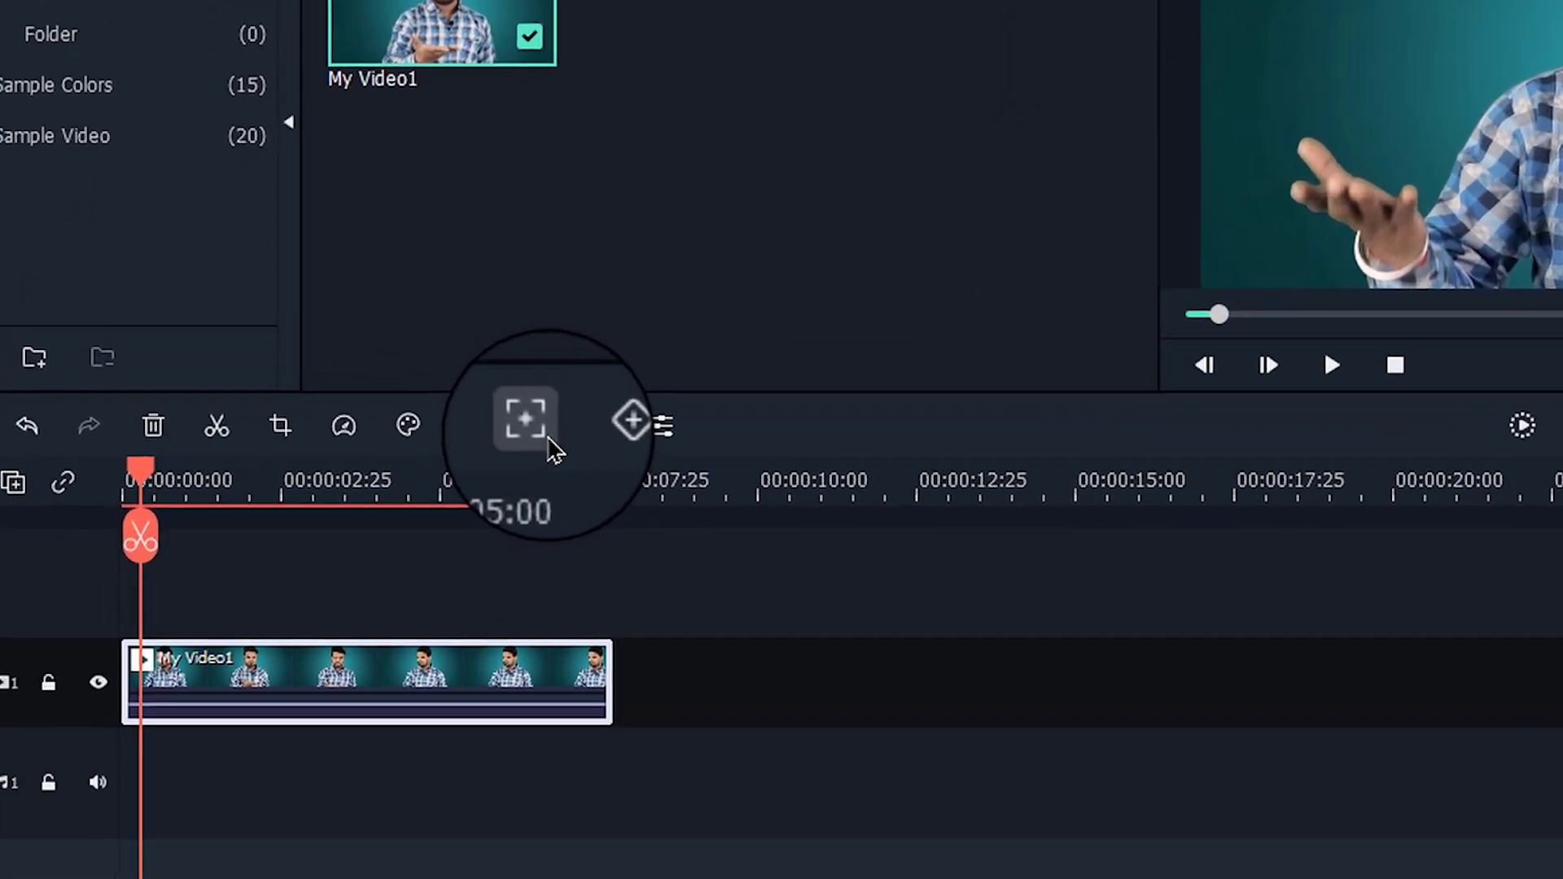
{"action": "mouse_move", "coordinate": [553, 447]}
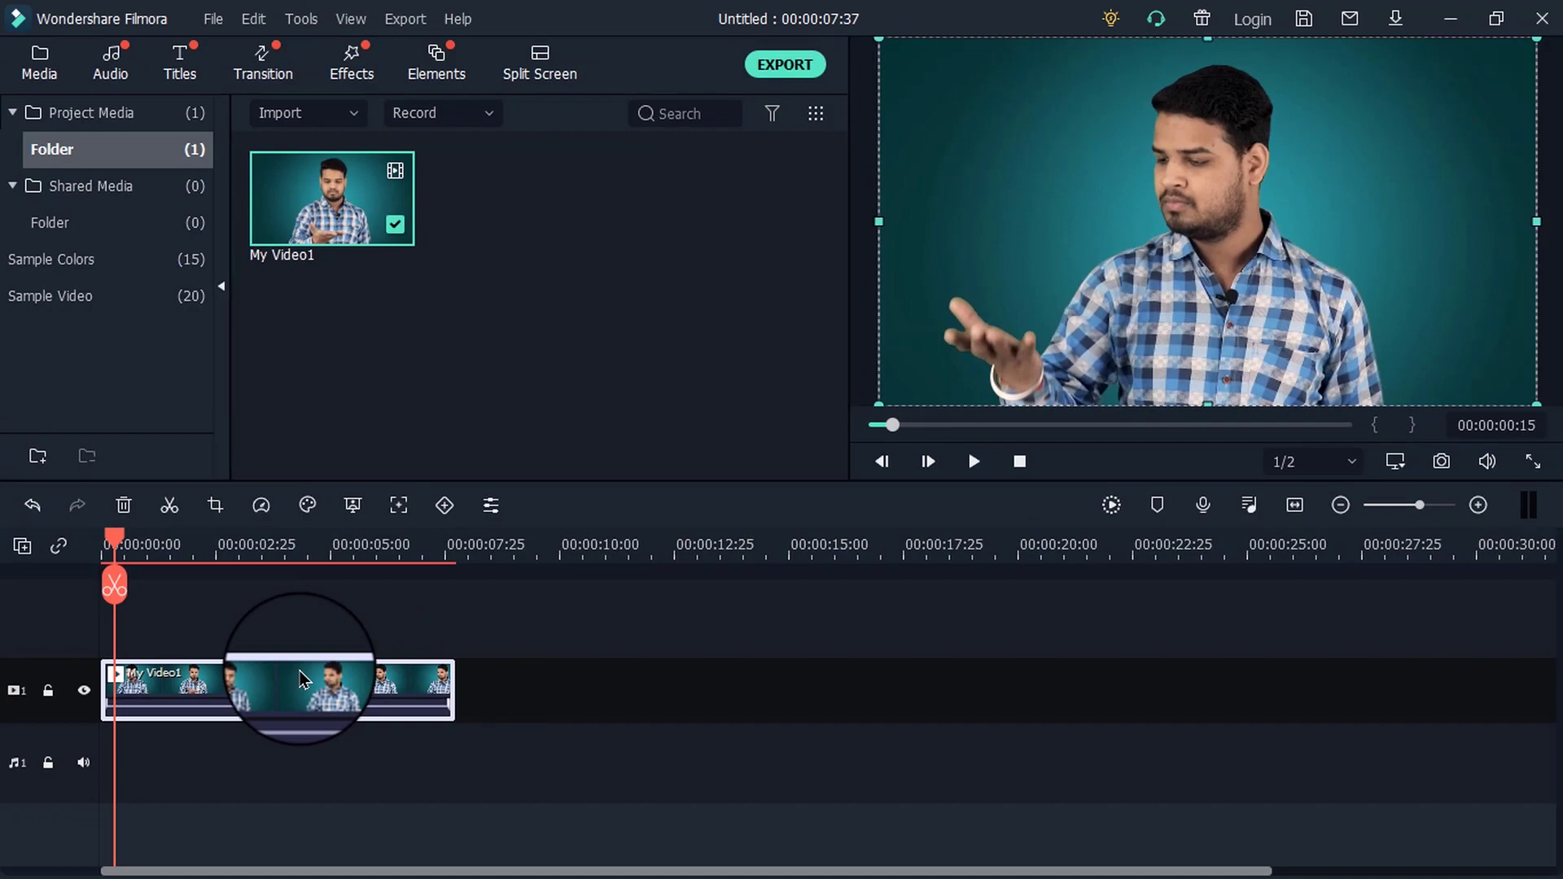
{"action": "double_click", "coordinate": [300, 671]}
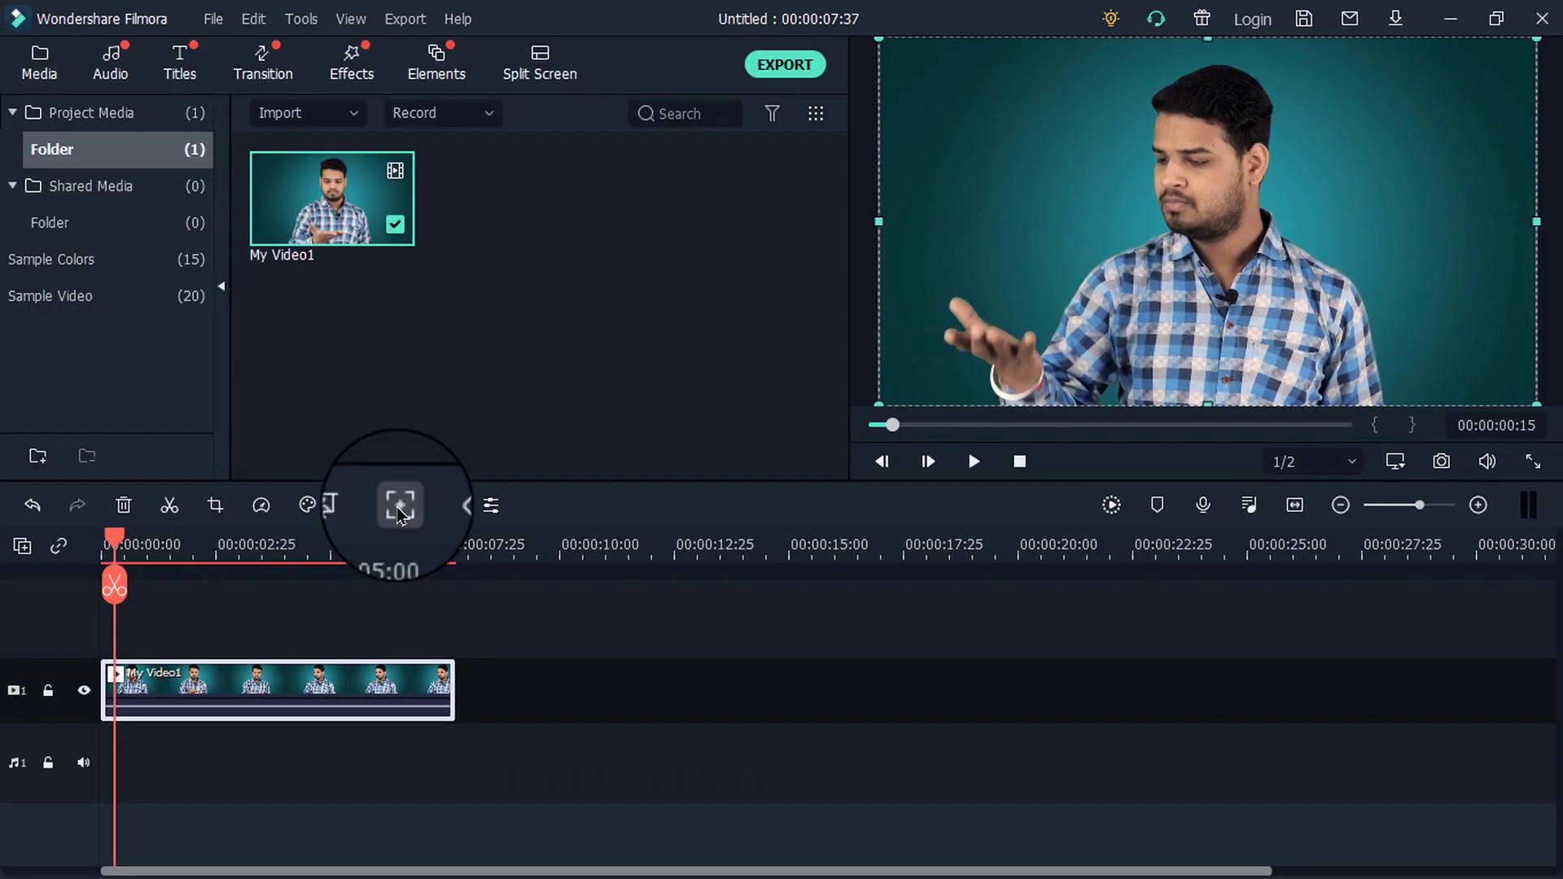
{"action": "left_click", "coordinate": [399, 507]}
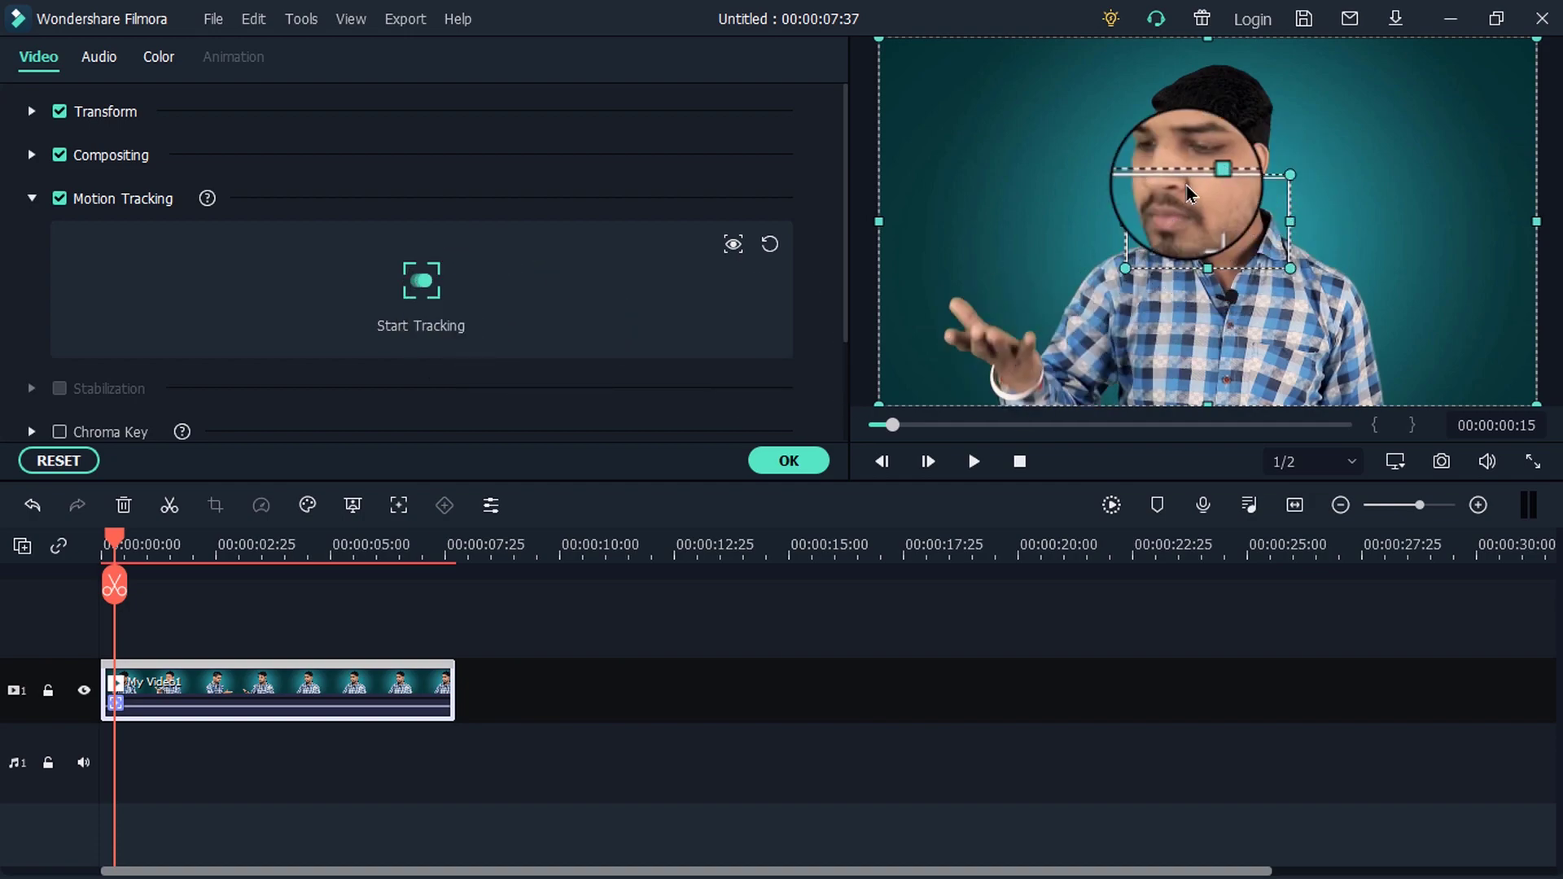
Move the tracking box onto the man's open palm, shrink it to fit, and run the tracking
{"action": "left_click", "coordinate": [1232, 224]}
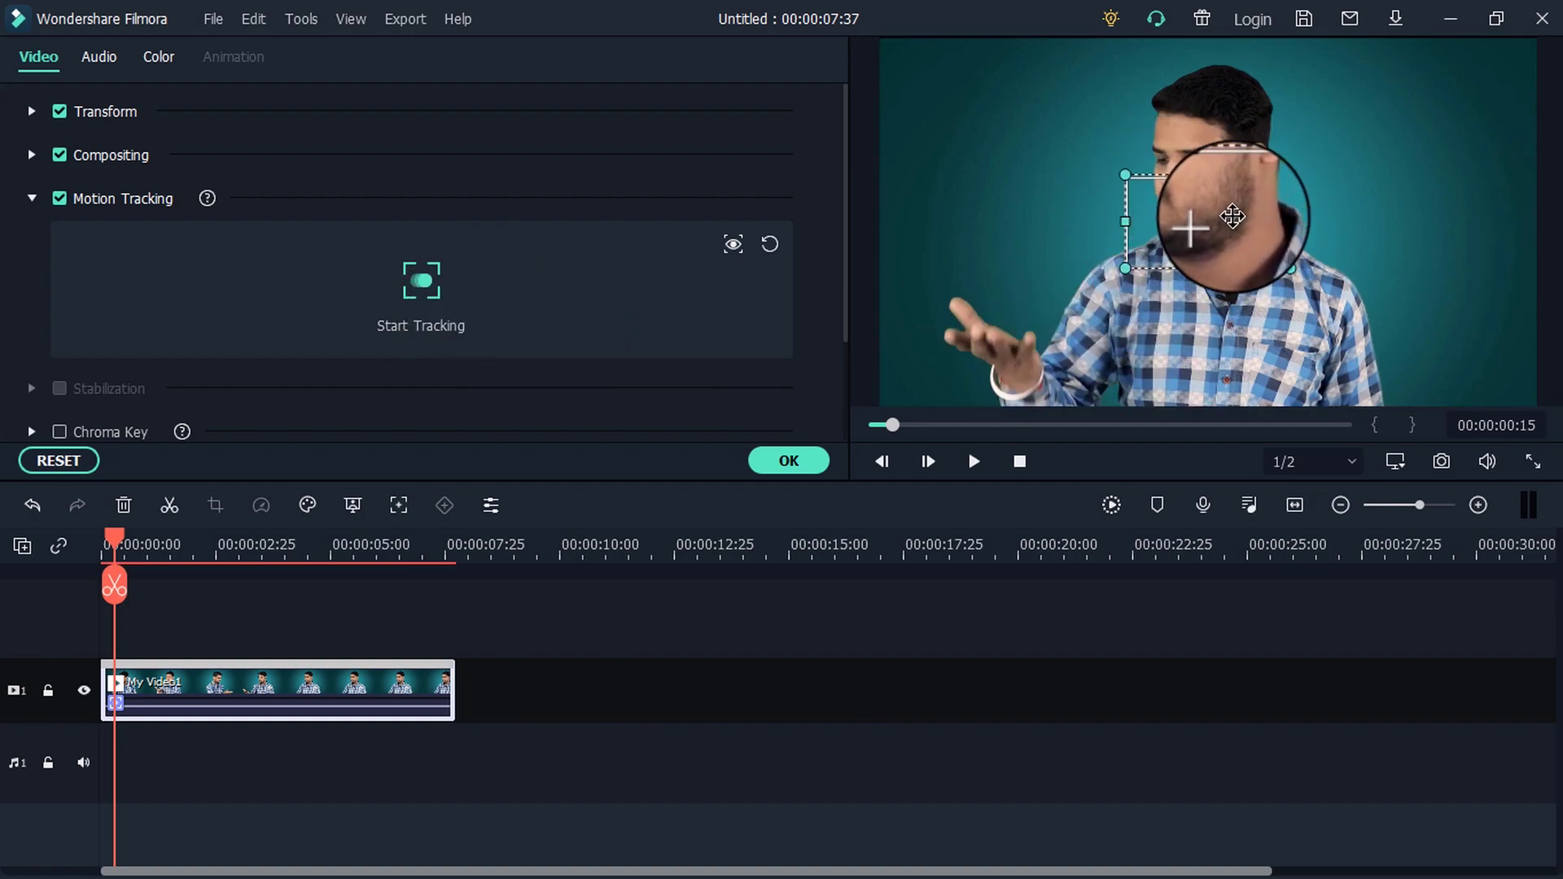
{"action": "left_click_drag", "start_coordinate": [1232, 216], "coordinate": [1023, 328]}
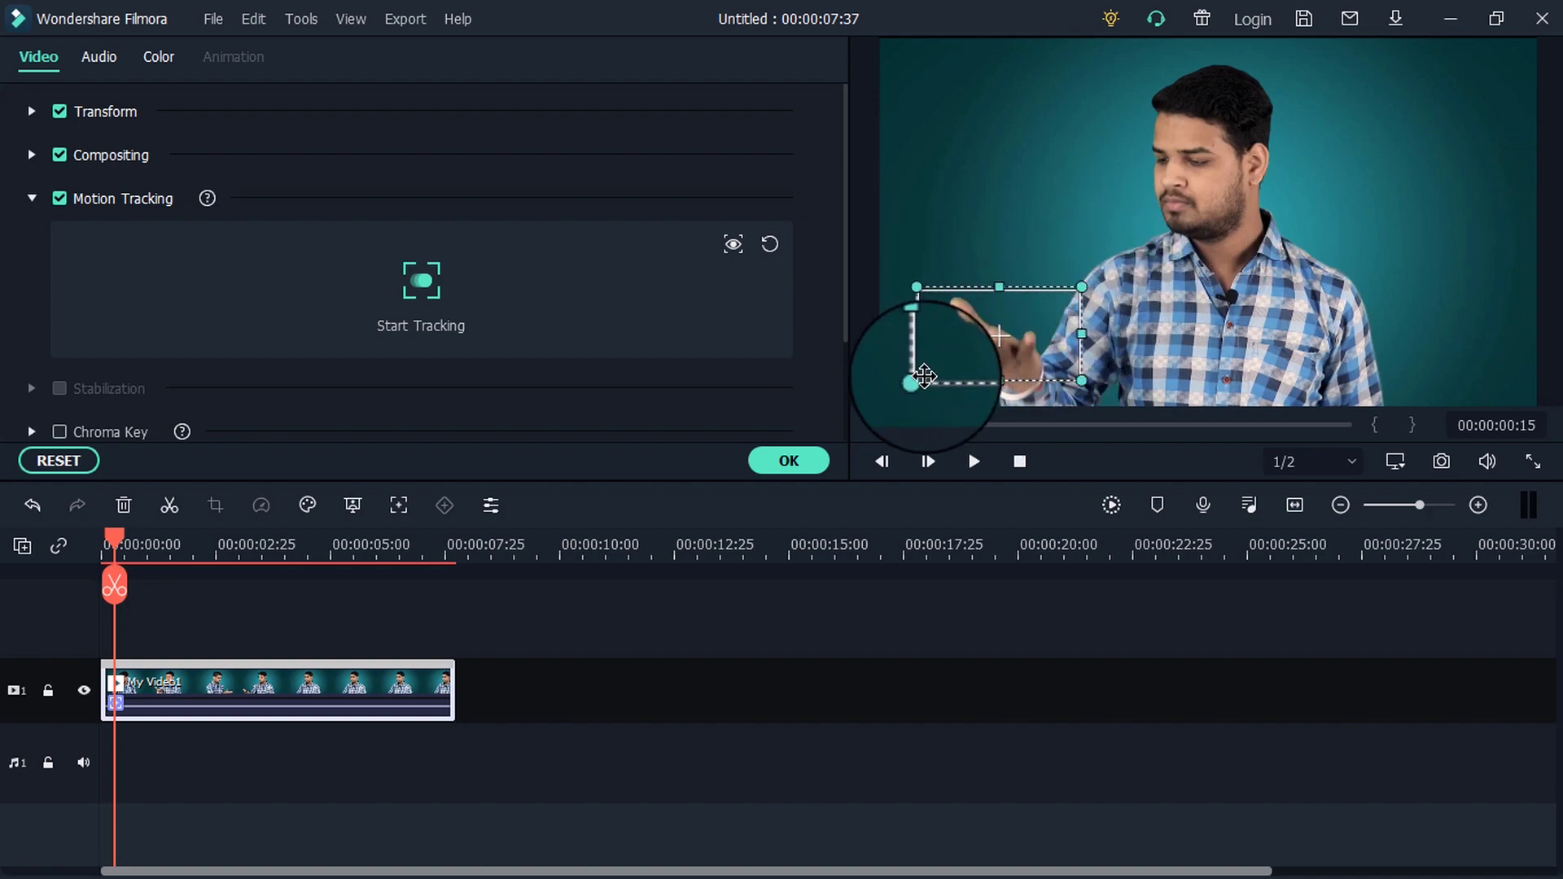
{"action": "left_click_drag", "start_coordinate": [912, 380], "coordinate": [1023, 344]}
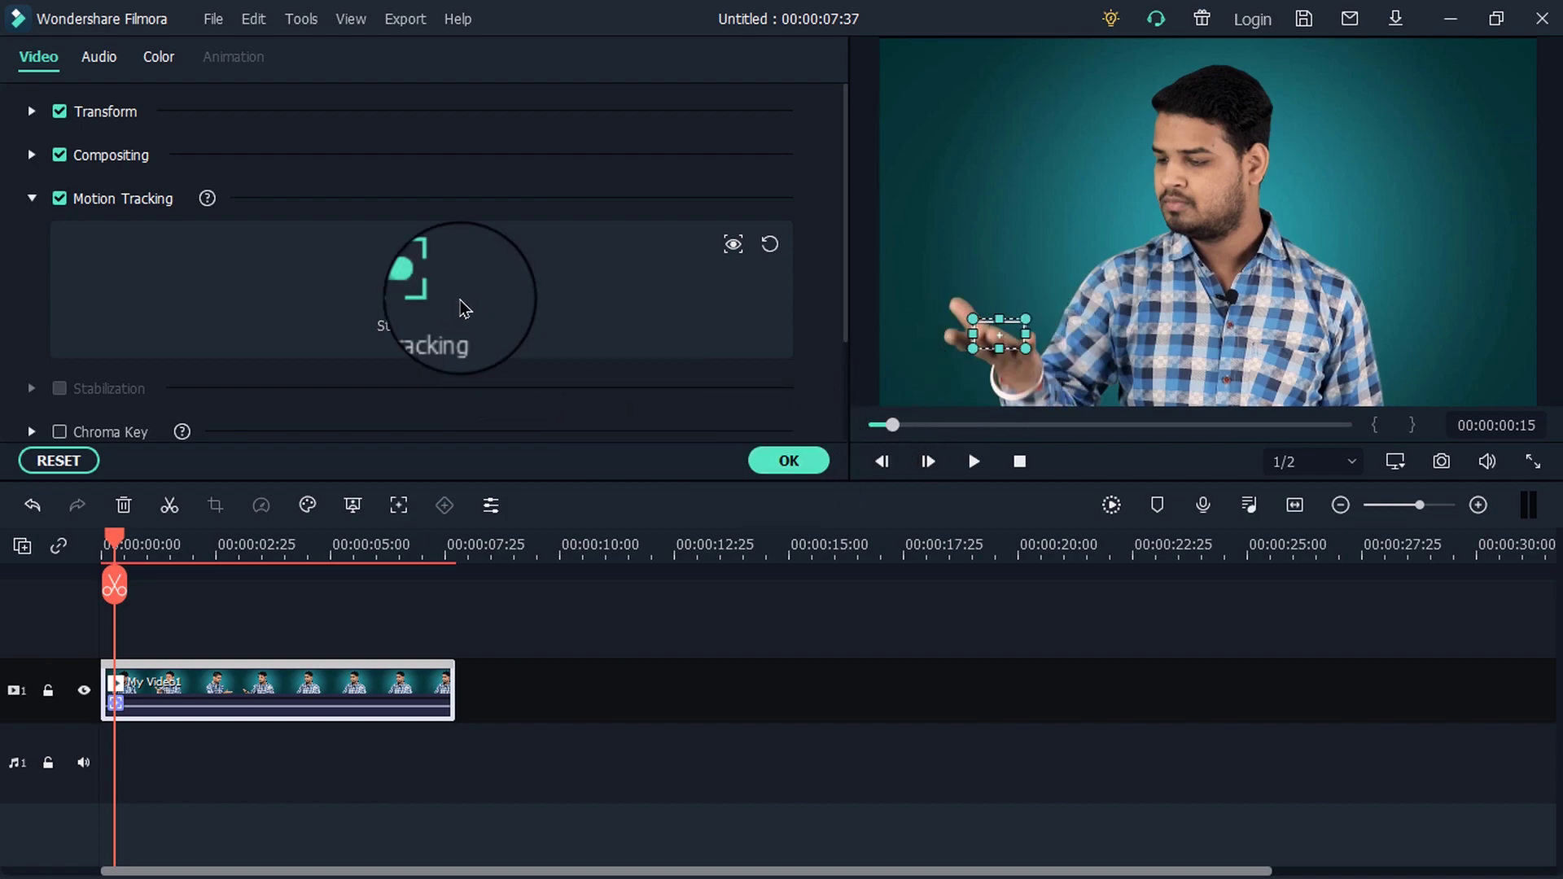
{"action": "left_click", "coordinate": [432, 285]}
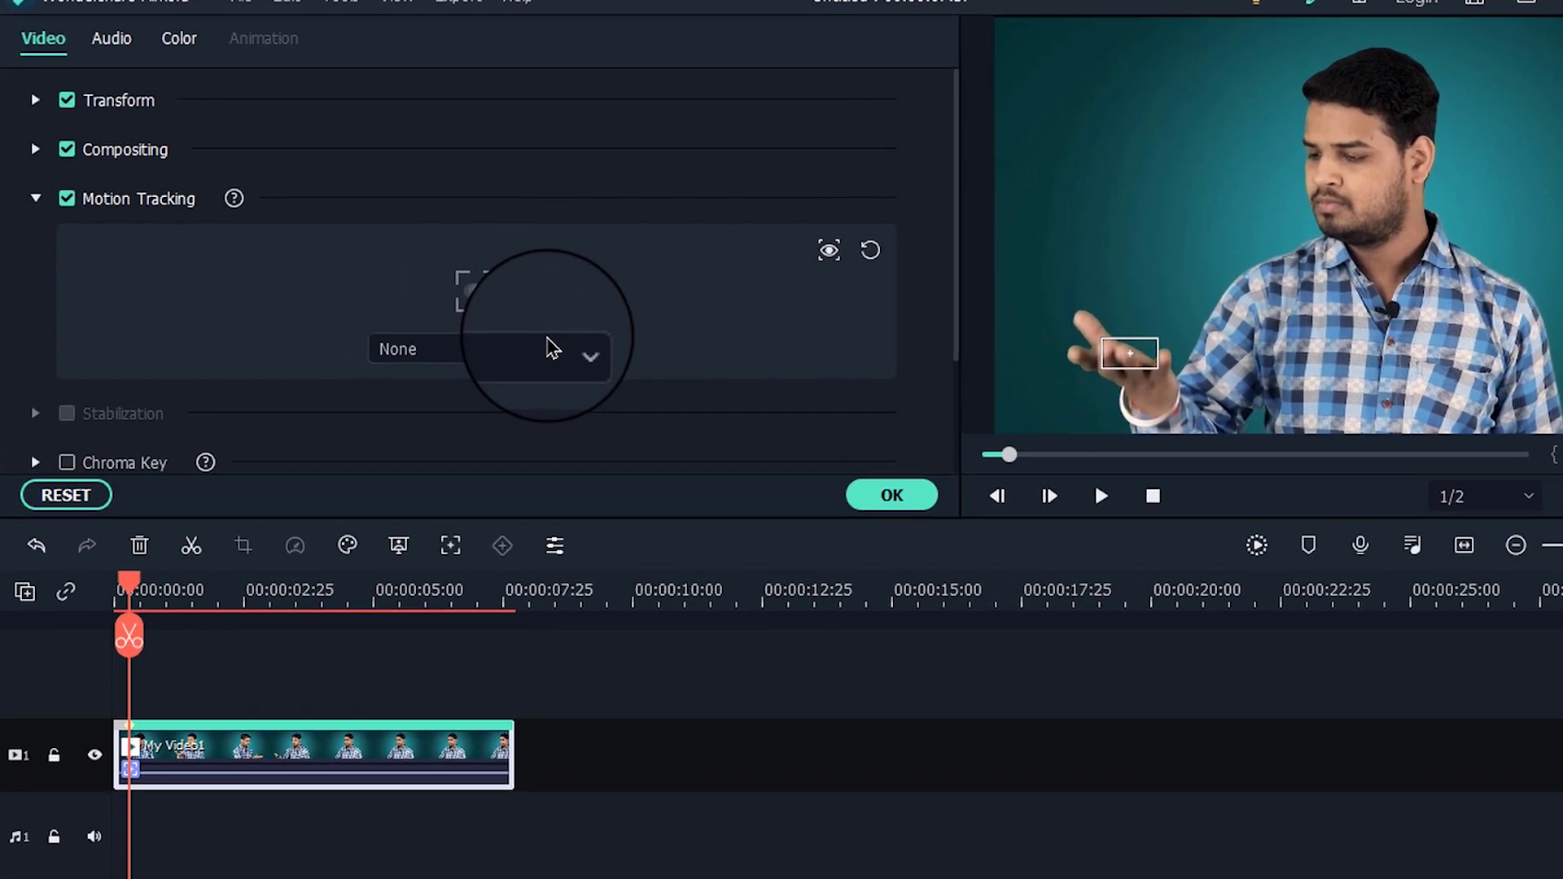
Attach the sw flame image from the computer to the tracked motion
{"action": "left_click", "coordinate": [477, 332]}
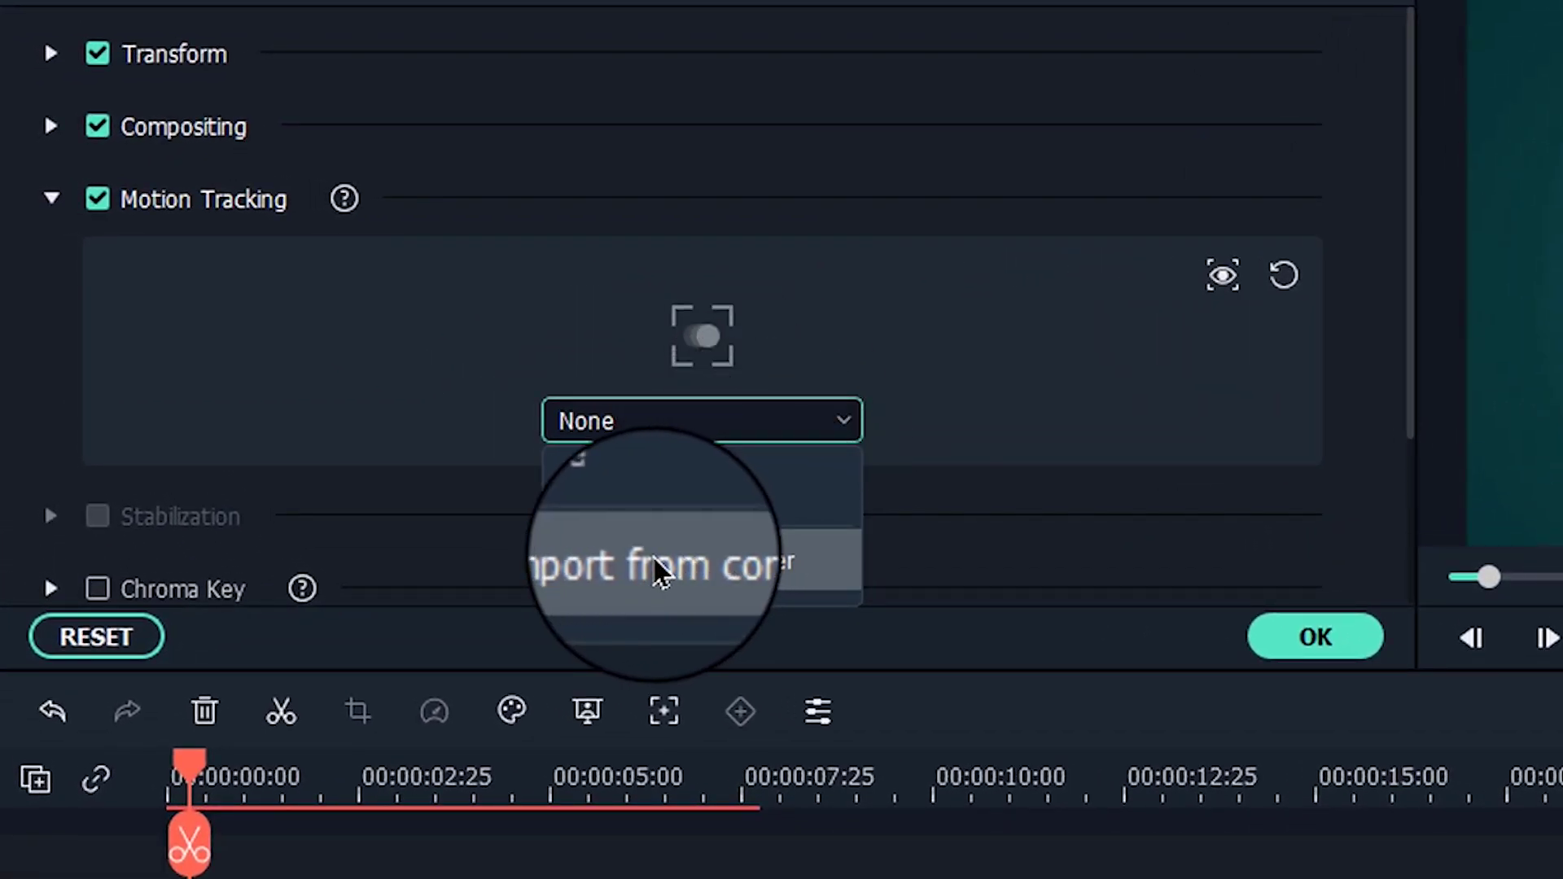
{"action": "left_click", "coordinate": [664, 574]}
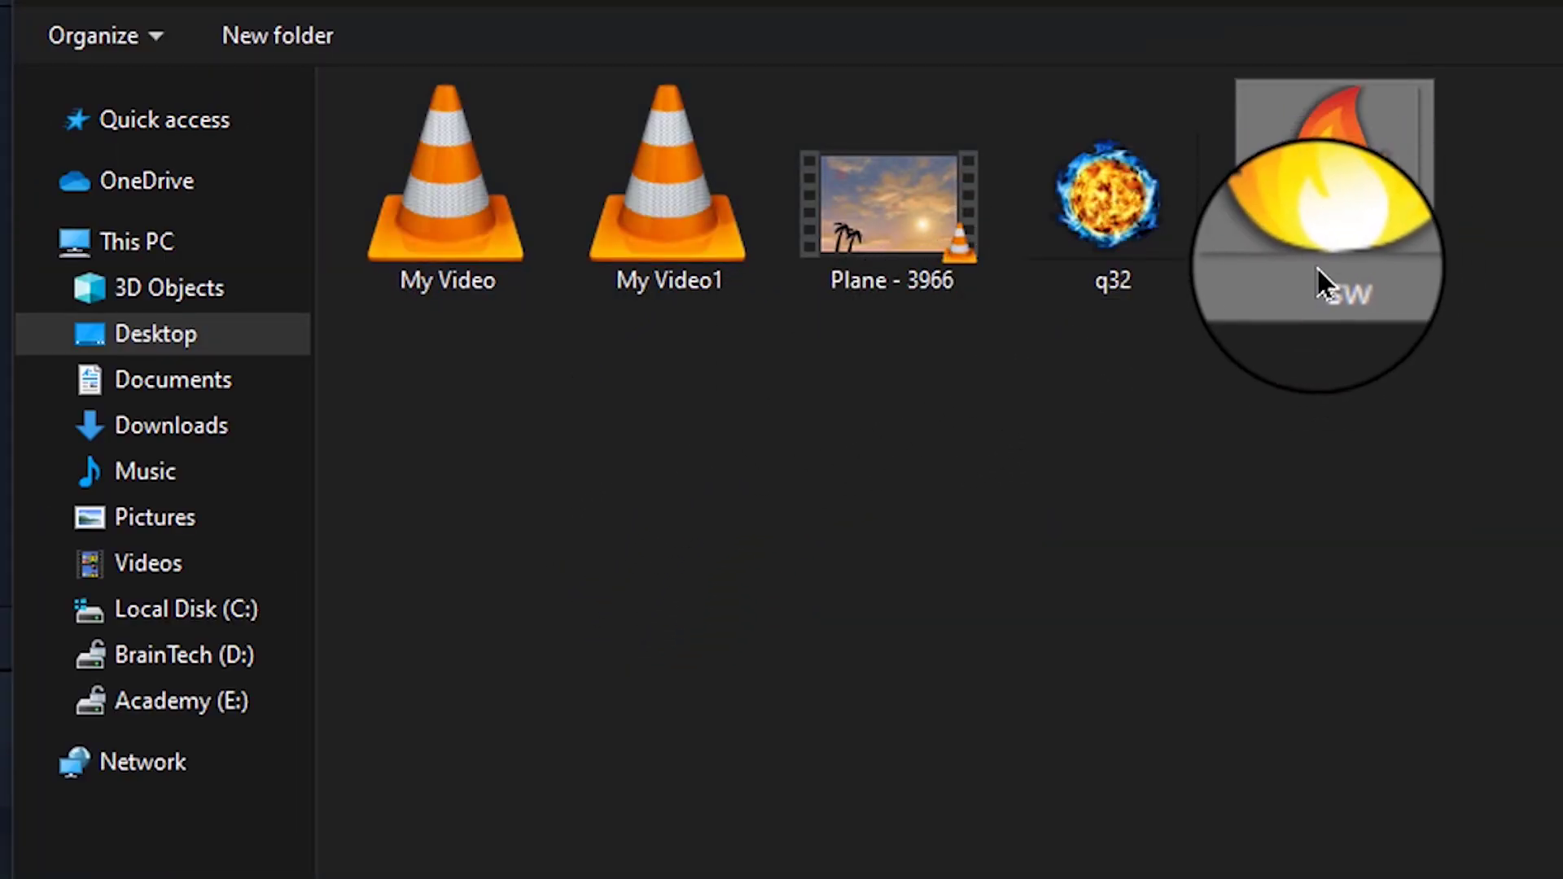
{"action": "double_click", "coordinate": [1343, 245]}
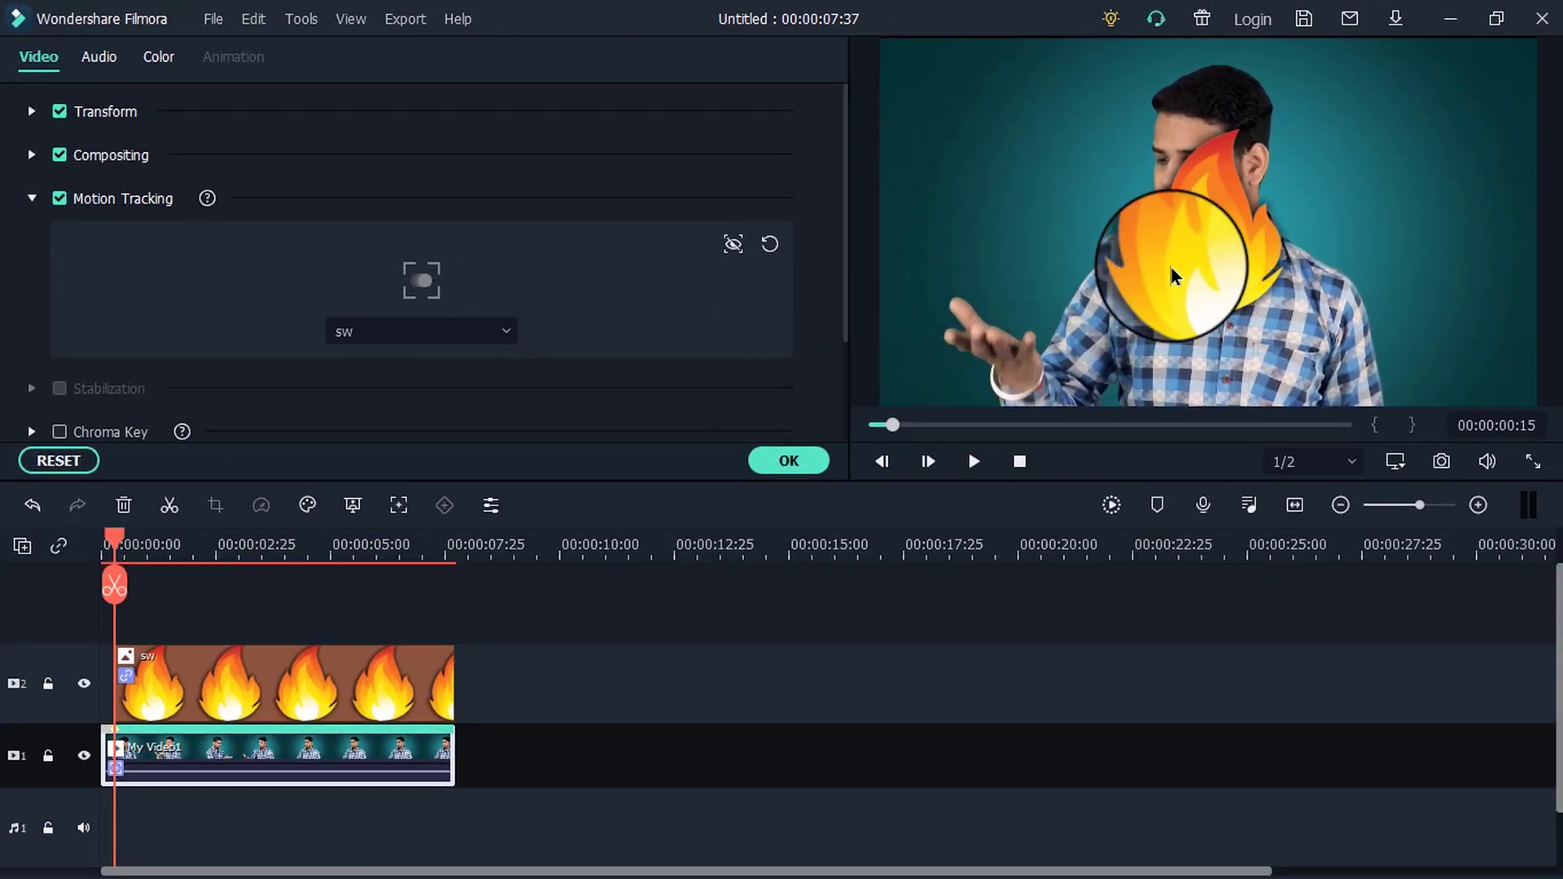
Shrink the flame image and position it just above the open palm, keeping the change
{"action": "left_click", "coordinate": [1210, 228]}
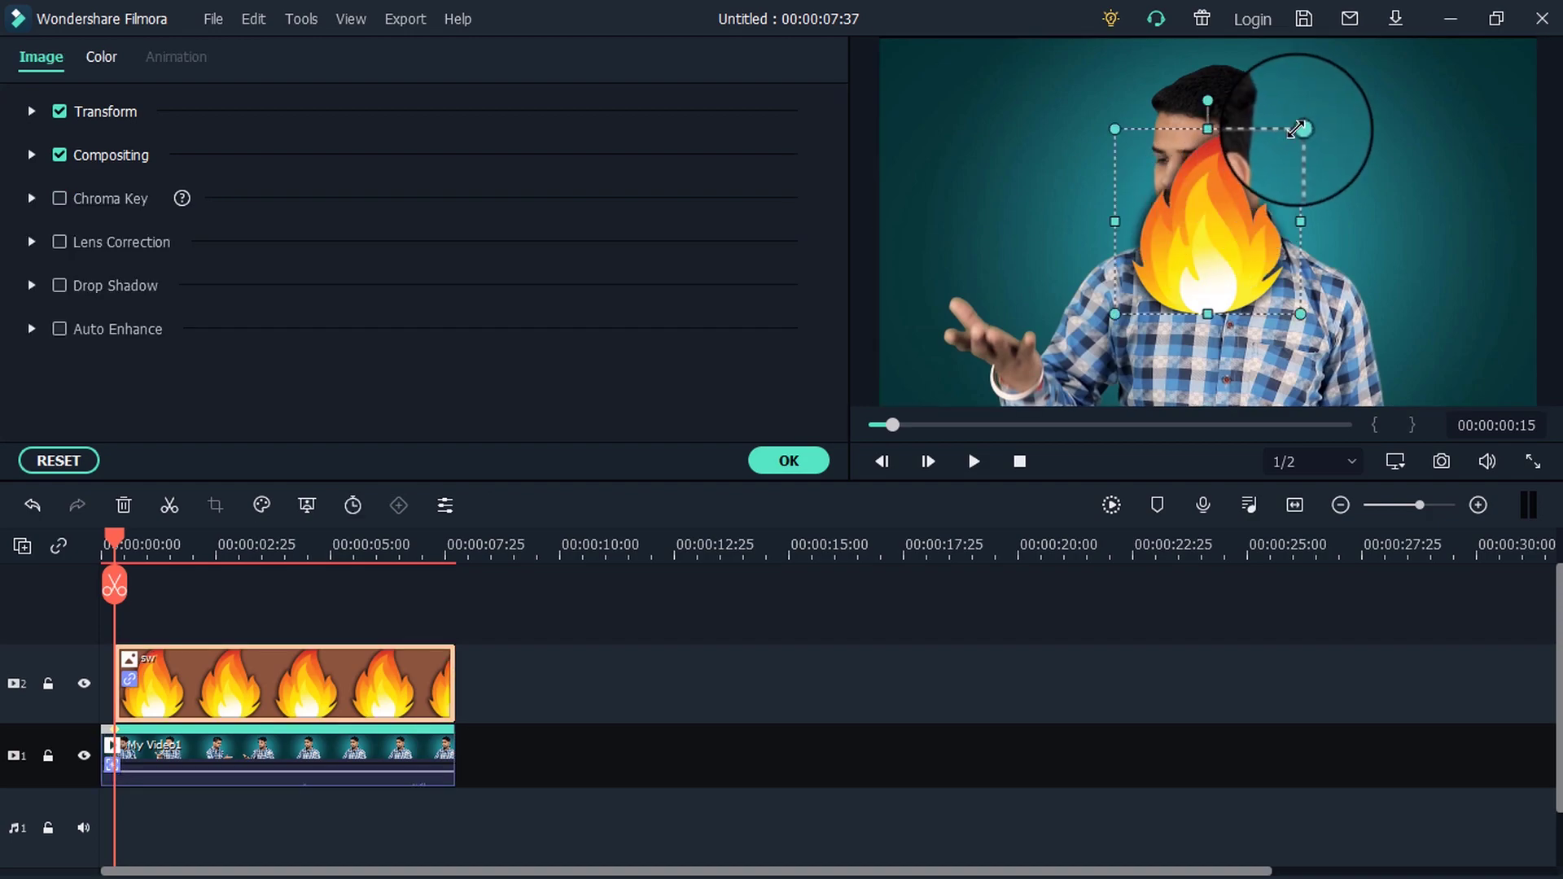
{"action": "left_click_drag", "start_coordinate": [1300, 128], "coordinate": [1002, 307]}
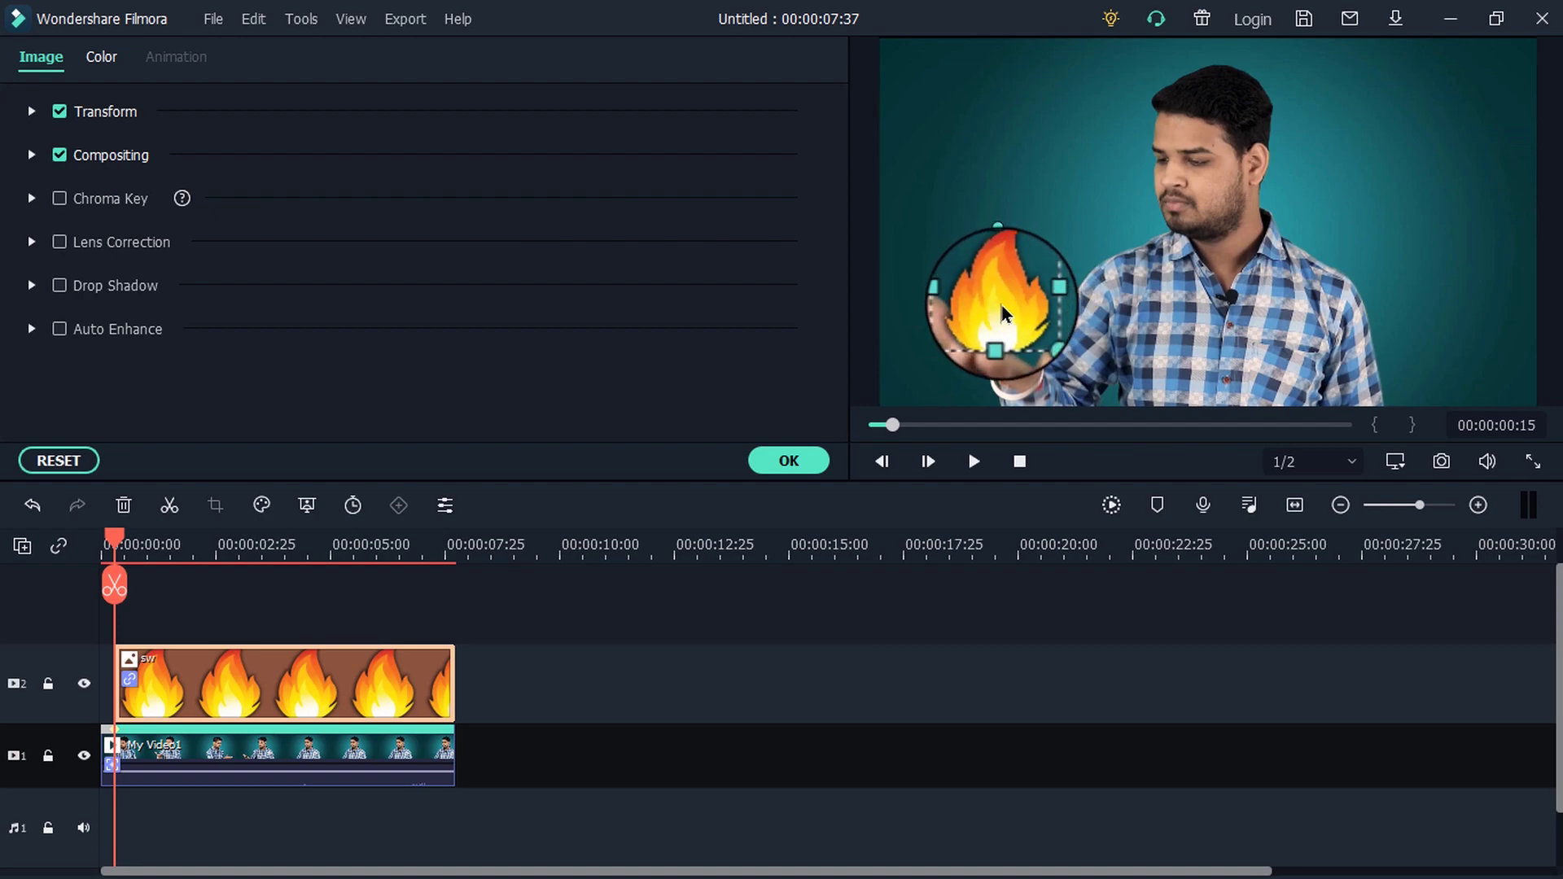
{"action": "left_click_drag", "start_coordinate": [1093, 221], "coordinate": [1011, 302]}
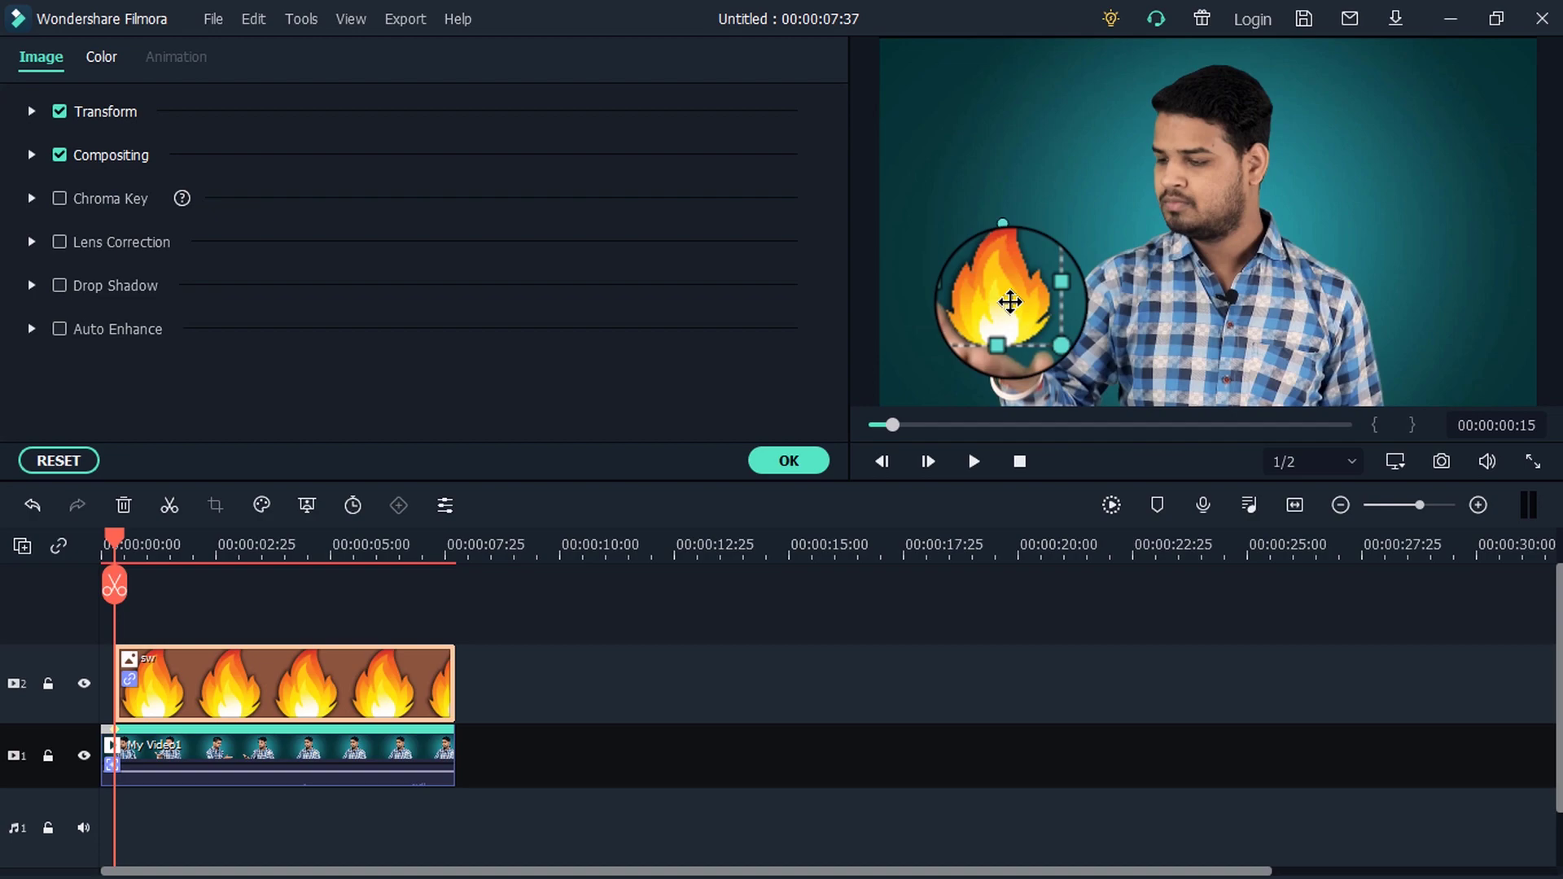
{"action": "left_click", "coordinate": [794, 462]}
Play the sequence back from near its beginning to check how the flame follows the hand
{"action": "key", "text": "Left"}
{"action": "key", "text": "Left"}
{"action": "key", "text": "Left"}
{"action": "key", "text": "Left"}
{"action": "key", "text": "Left"}
{"action": "key", "text": "Left"}
{"action": "key", "text": "Left"}
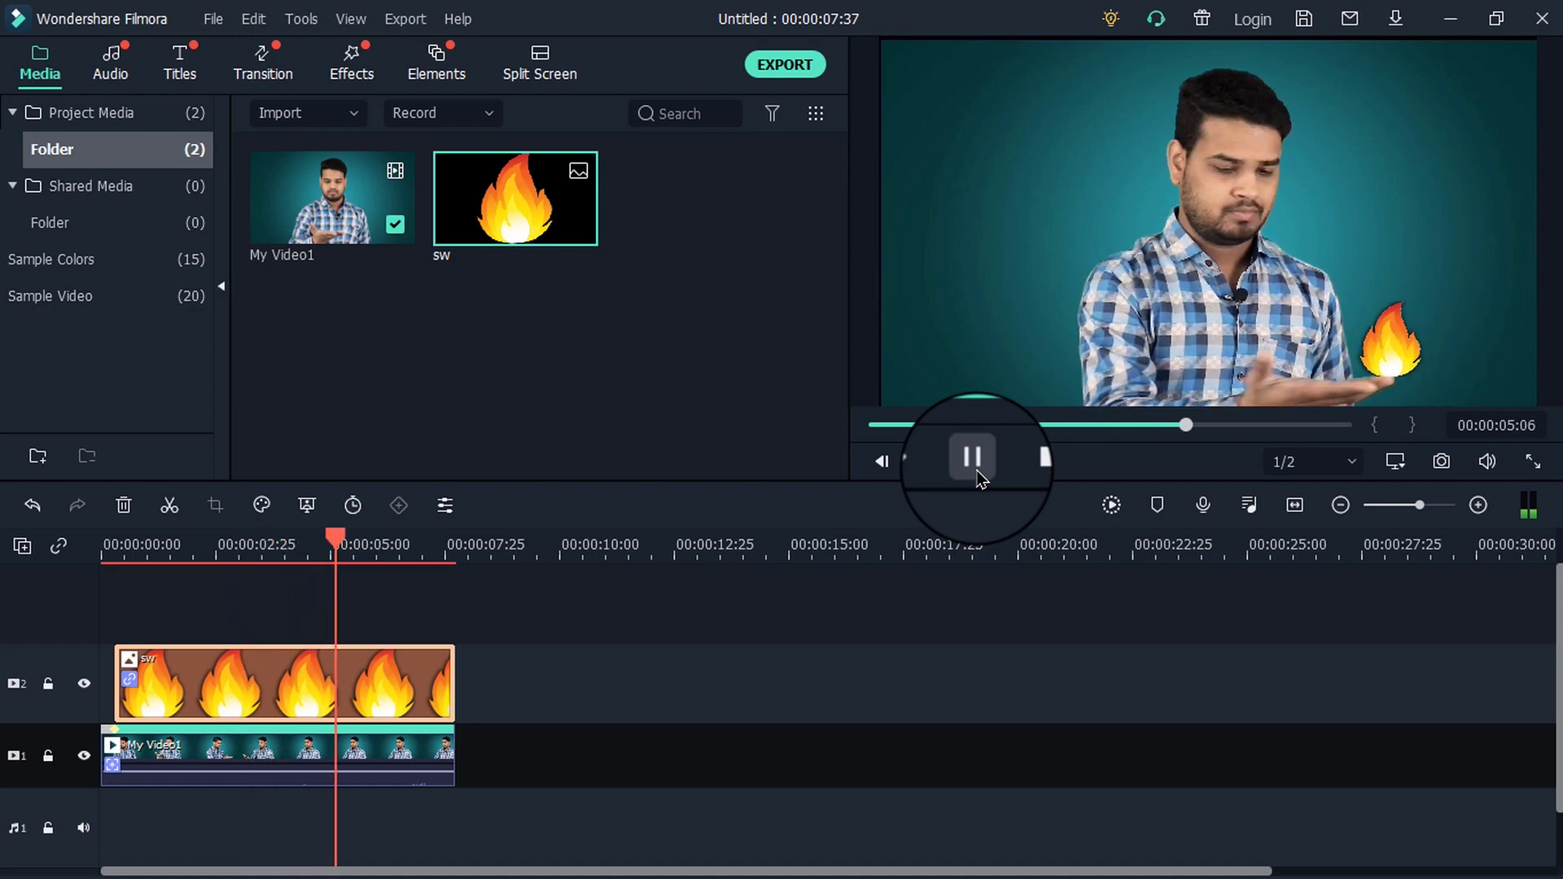
{"action": "left_click", "coordinate": [973, 456]}
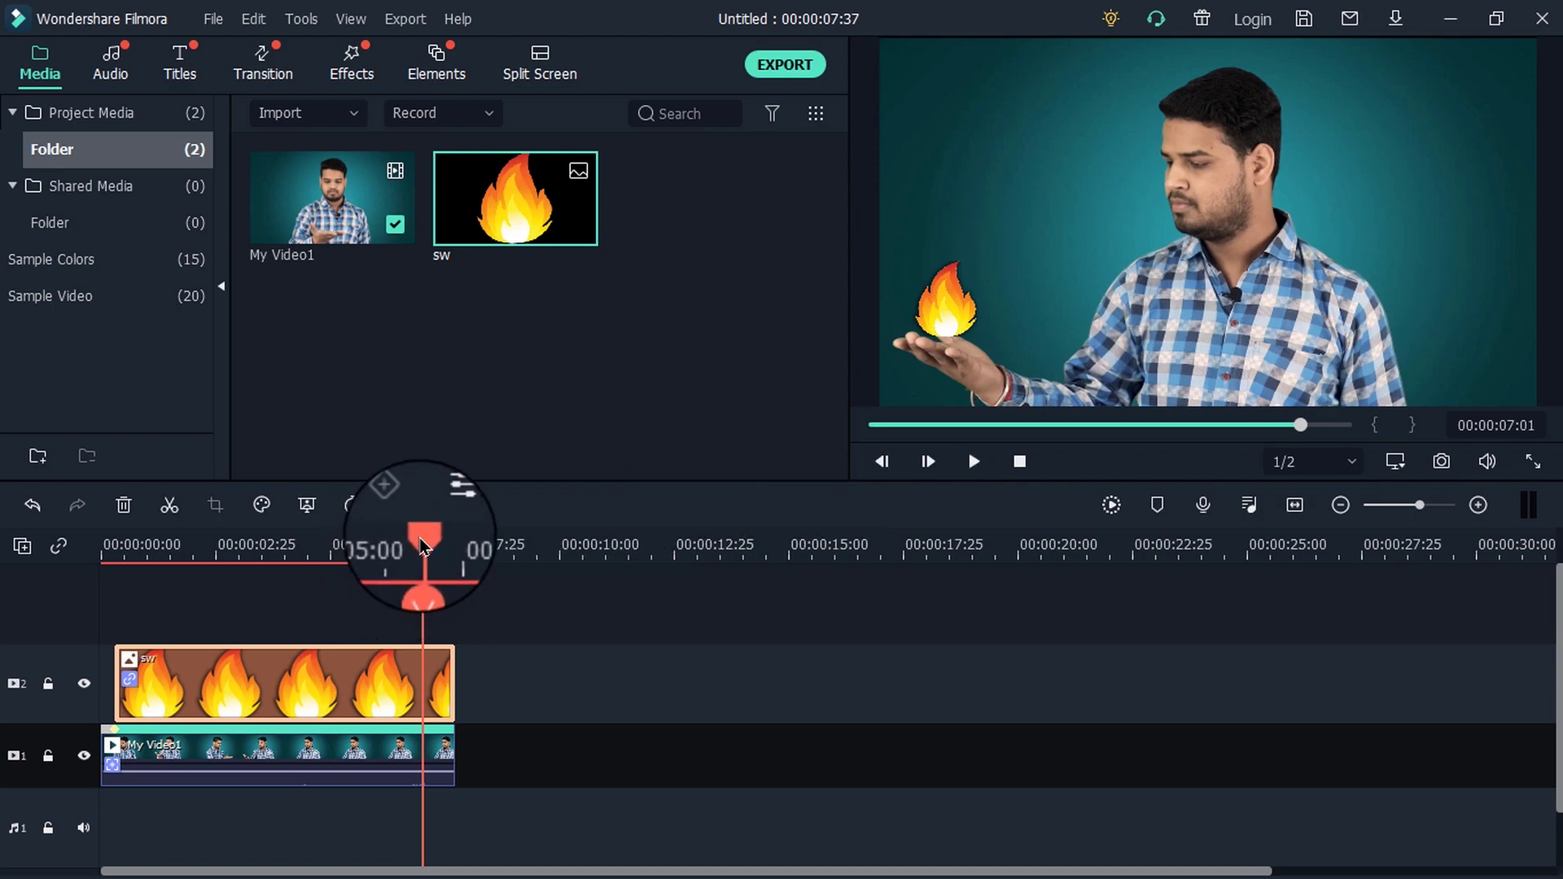
Import the Plane - 3966 video and place it on the second video track, after the flame clip with a gap
{"action": "left_click_drag", "start_coordinate": [423, 544], "coordinate": [472, 547]}
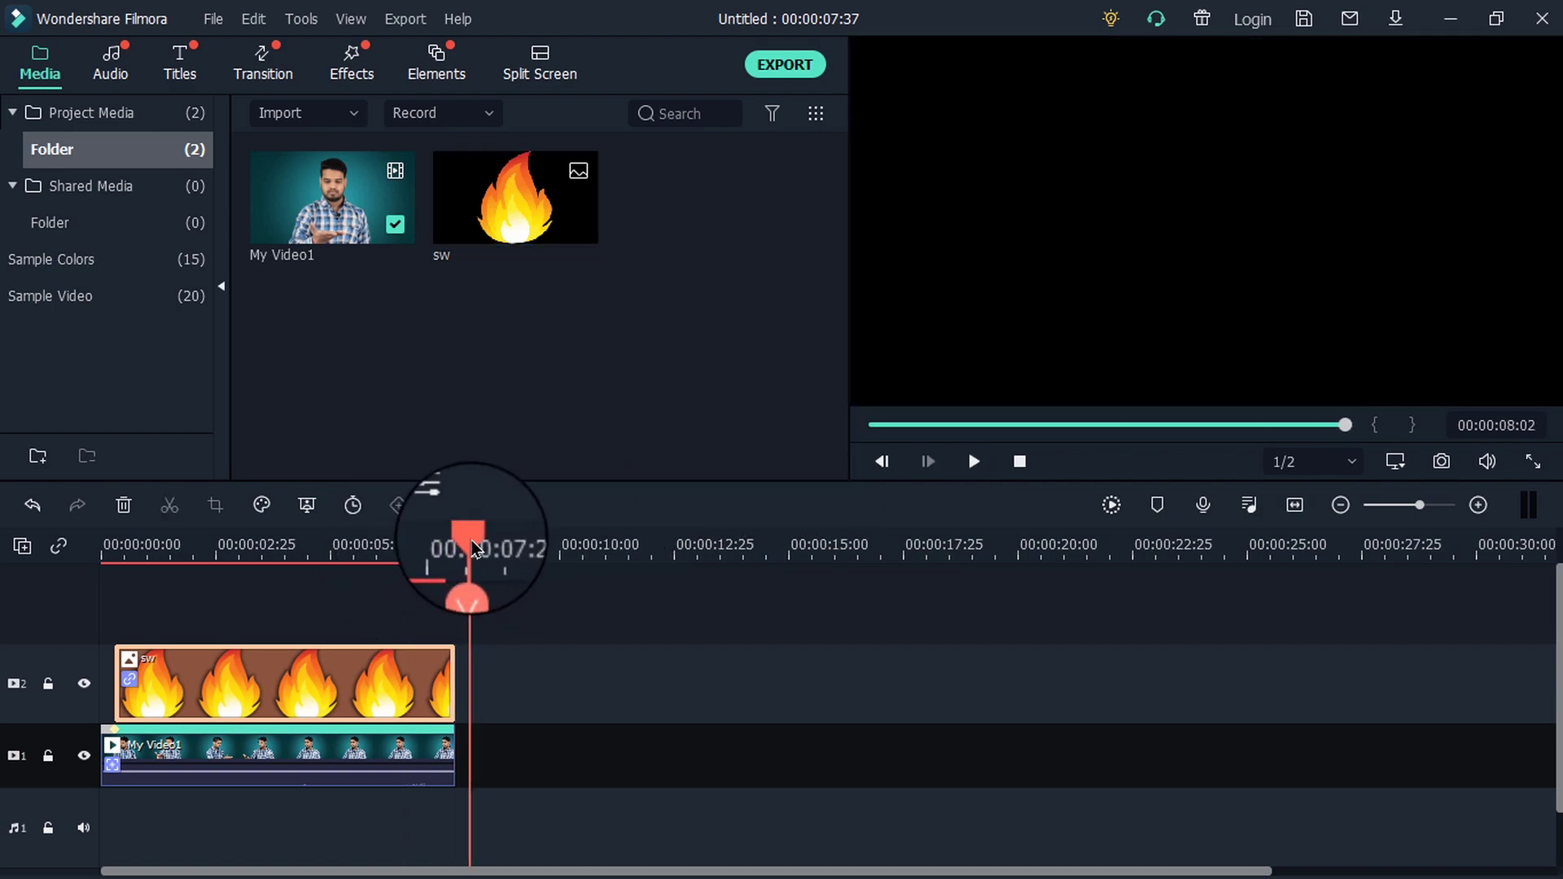
{"action": "right_click", "coordinate": [561, 346]}
{"action": "left_click", "coordinate": [583, 360]}
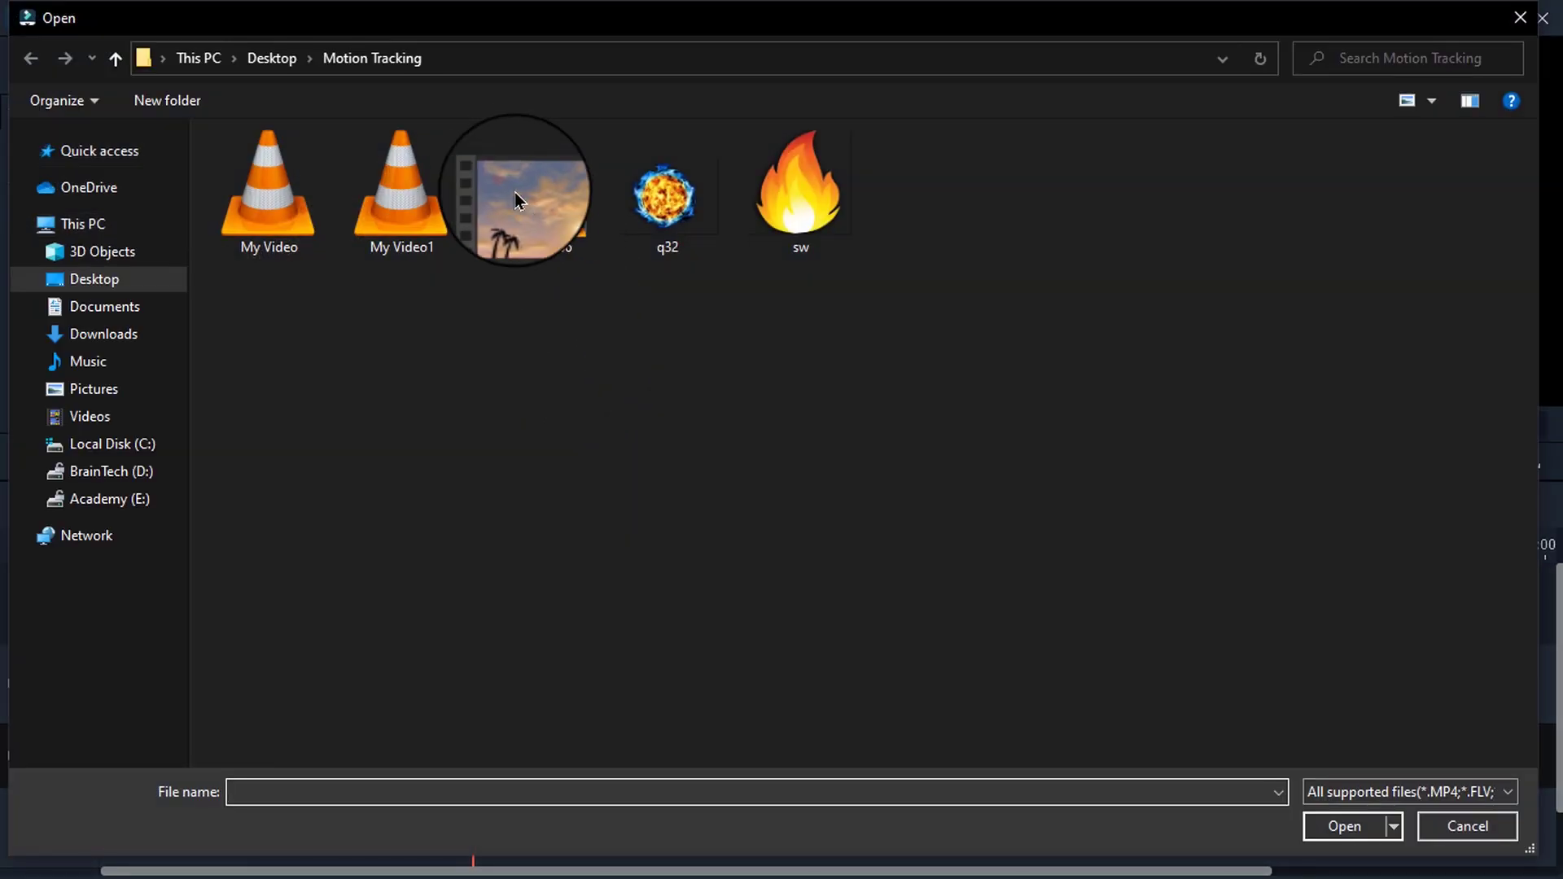
{"action": "double_click", "coordinate": [515, 199]}
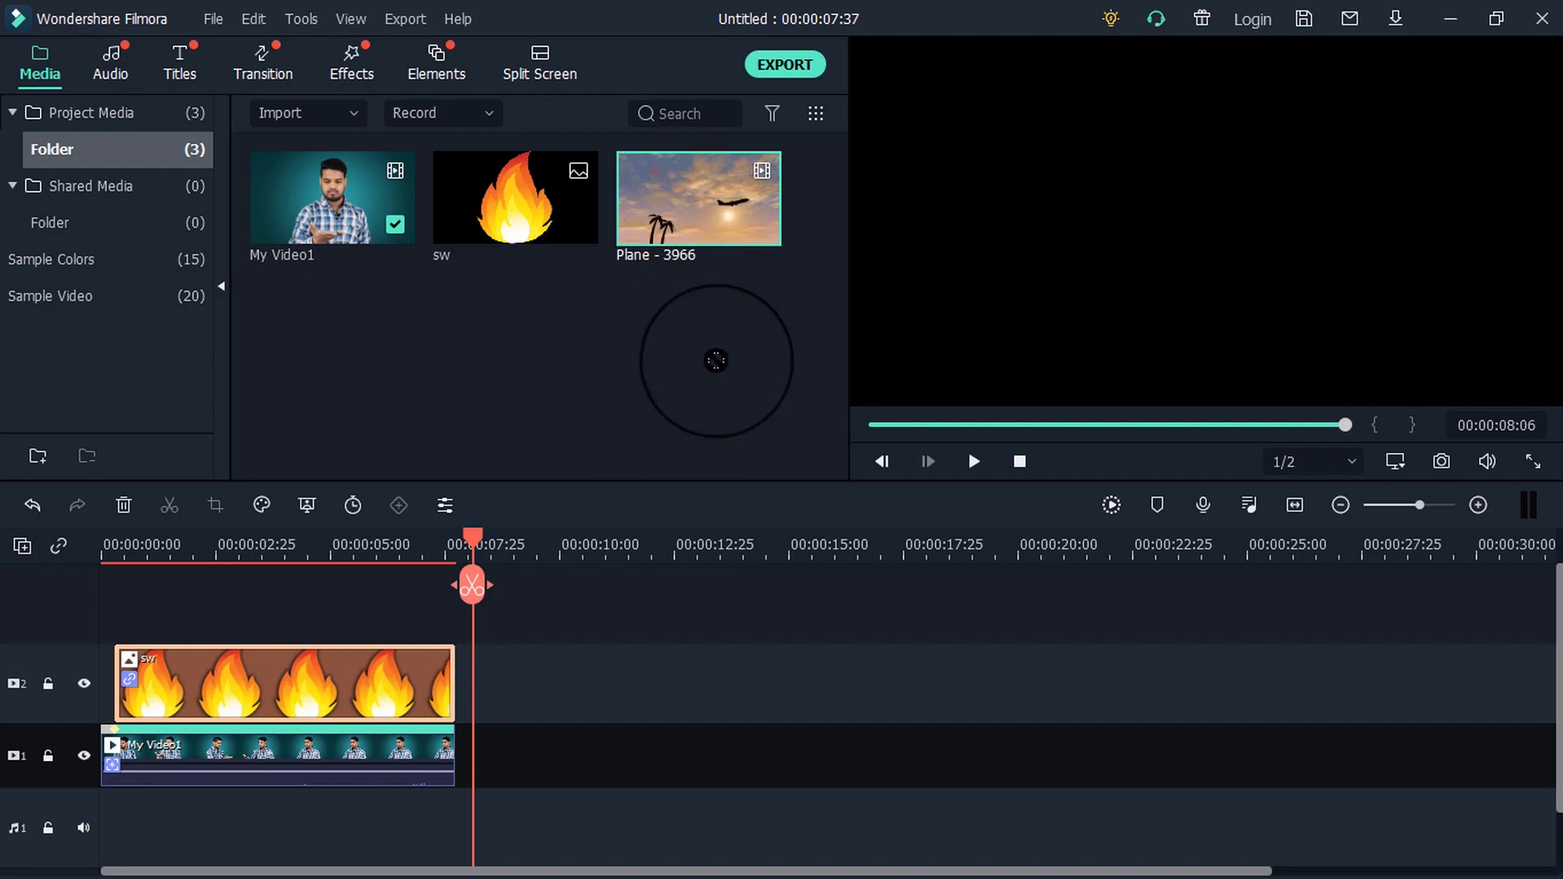
{"action": "left_click_drag", "start_coordinate": [715, 360], "coordinate": [592, 733]}
Move the playhead to 00:00:12:05 and enable motion tracking for the Plane - 3966 clip
{"action": "left_click", "coordinate": [655, 547]}
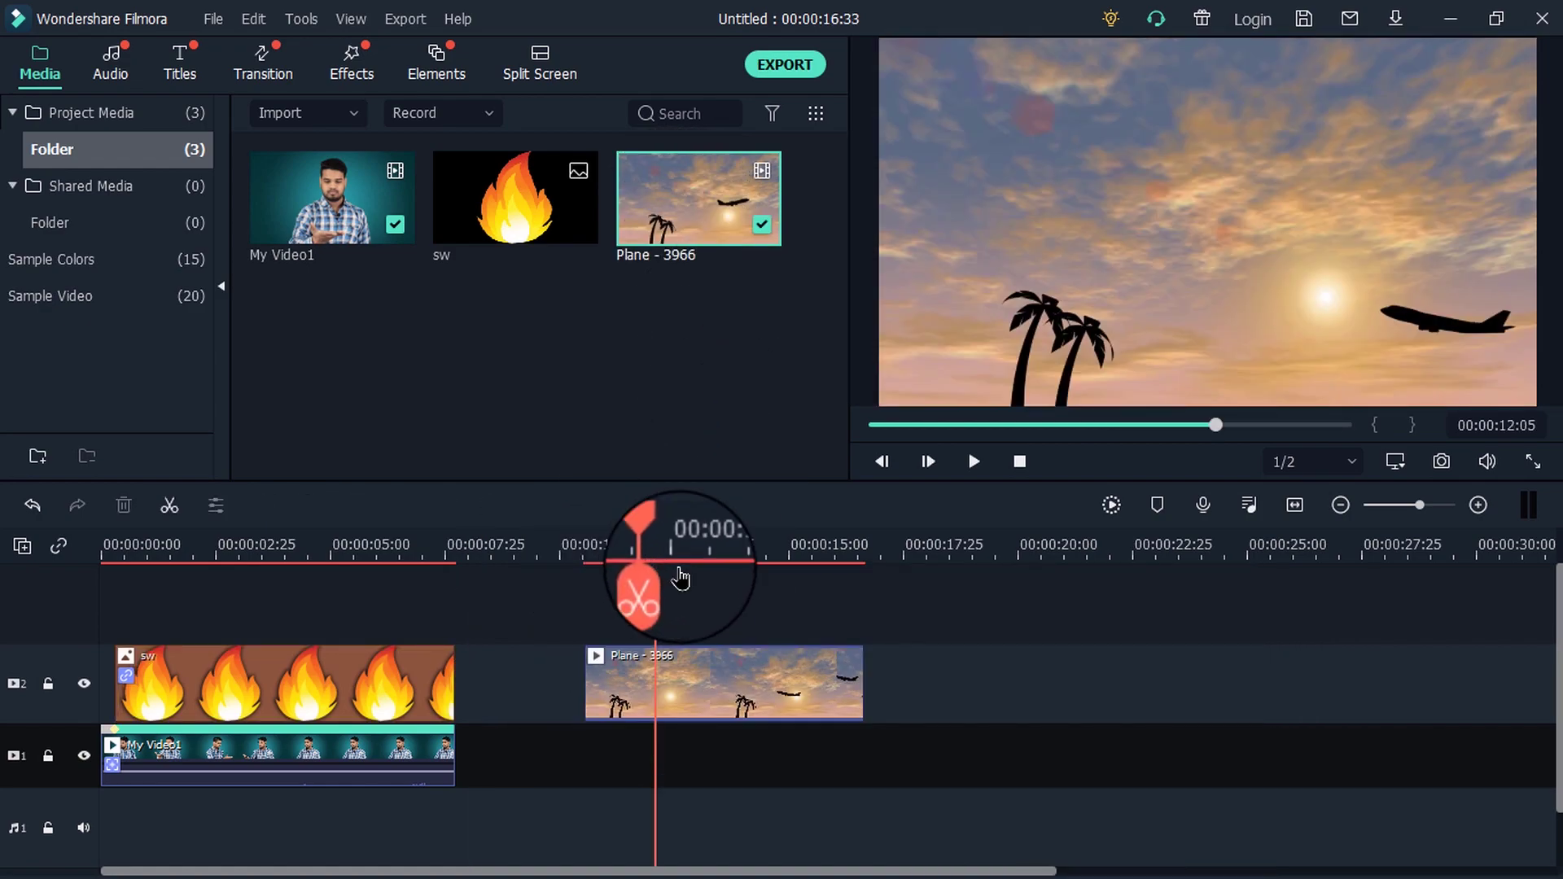
{"action": "double_click", "coordinate": [713, 705]}
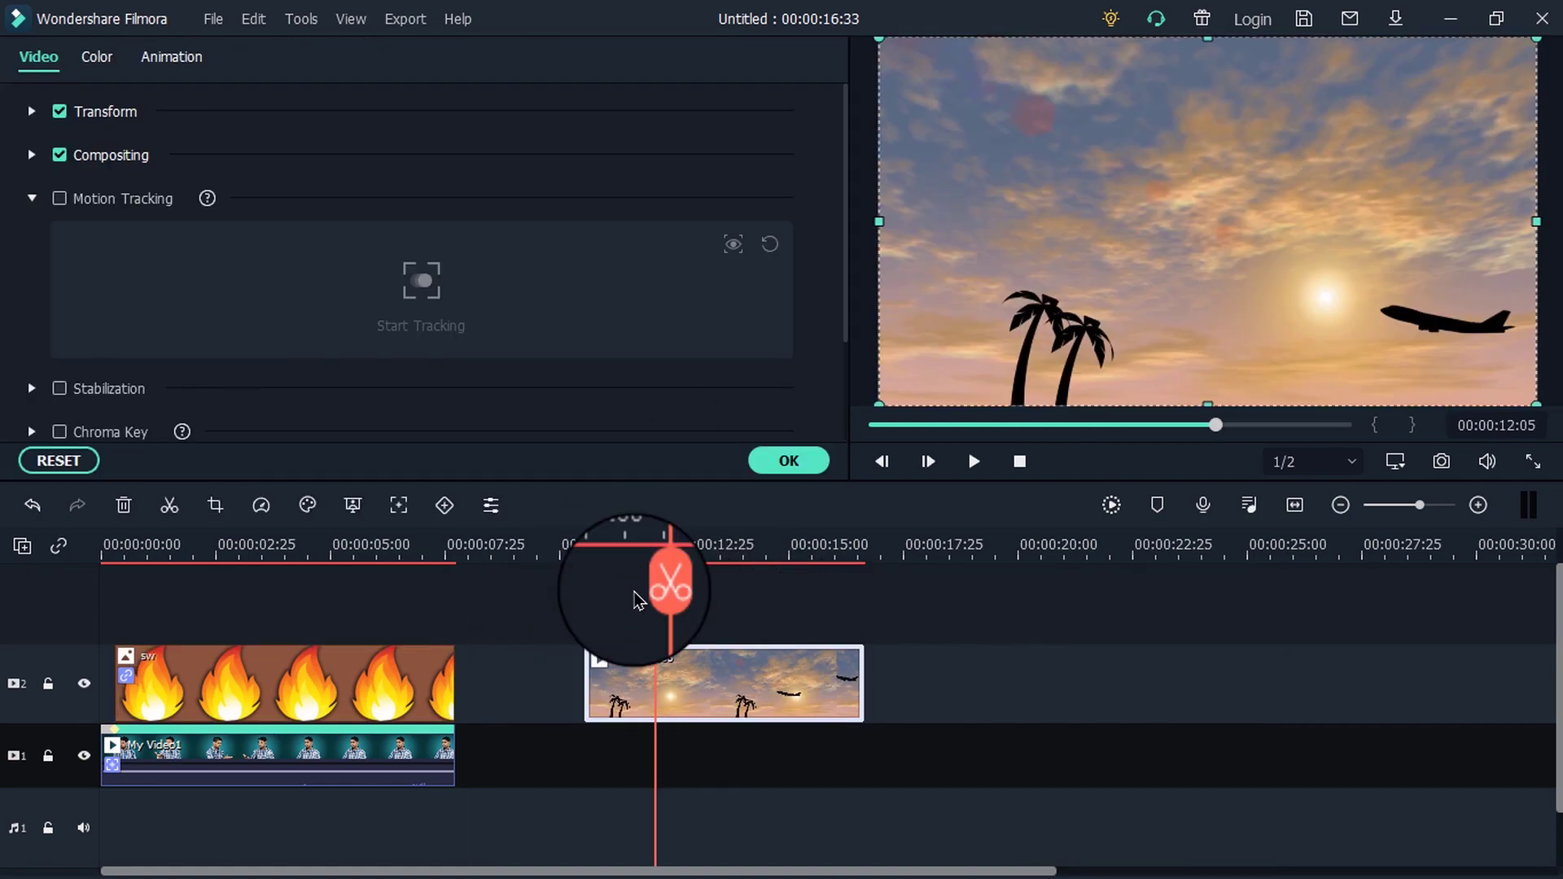
{"action": "left_click", "coordinate": [59, 201]}
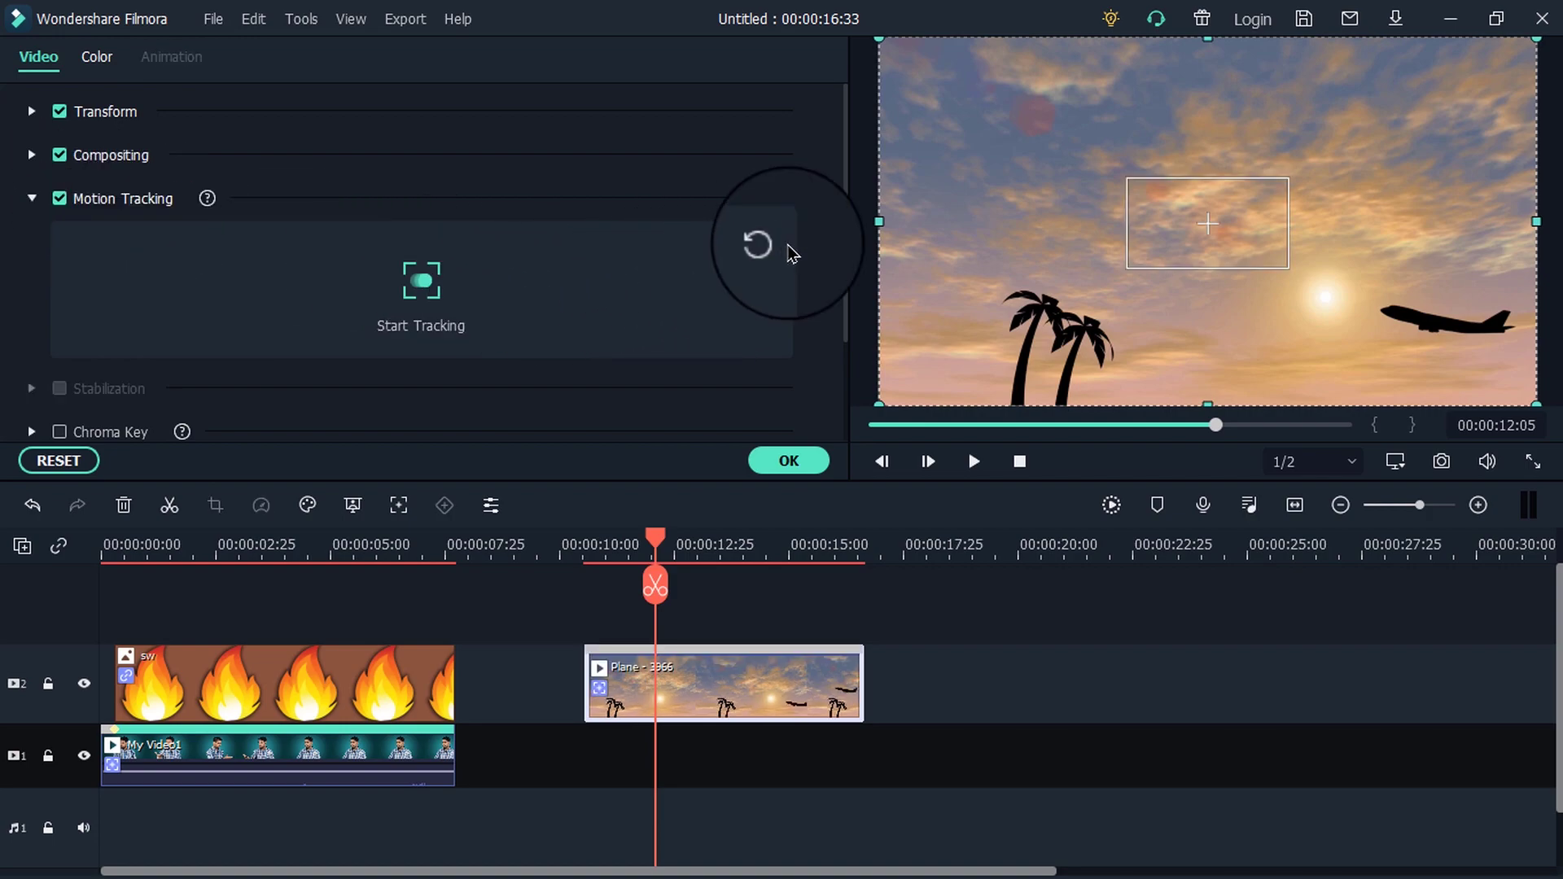
Fit the tracking box tightly around the plane's tail, run the tracking, and accept the clip settings
{"action": "left_click_drag", "start_coordinate": [1201, 212], "coordinate": [1460, 313]}
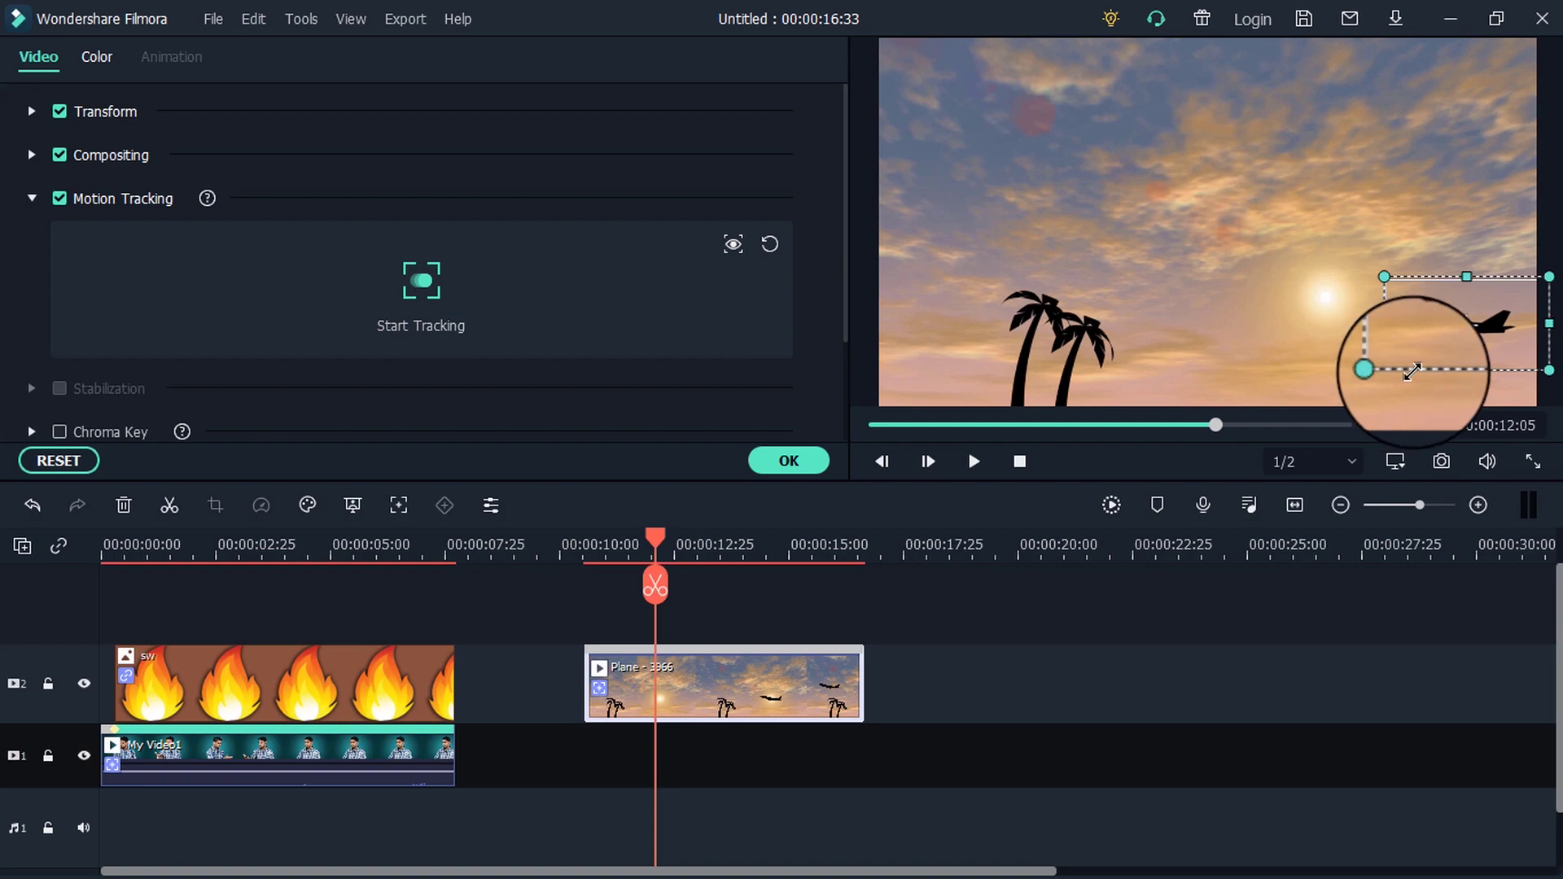
{"action": "left_click_drag", "start_coordinate": [1384, 371], "coordinate": [1507, 330]}
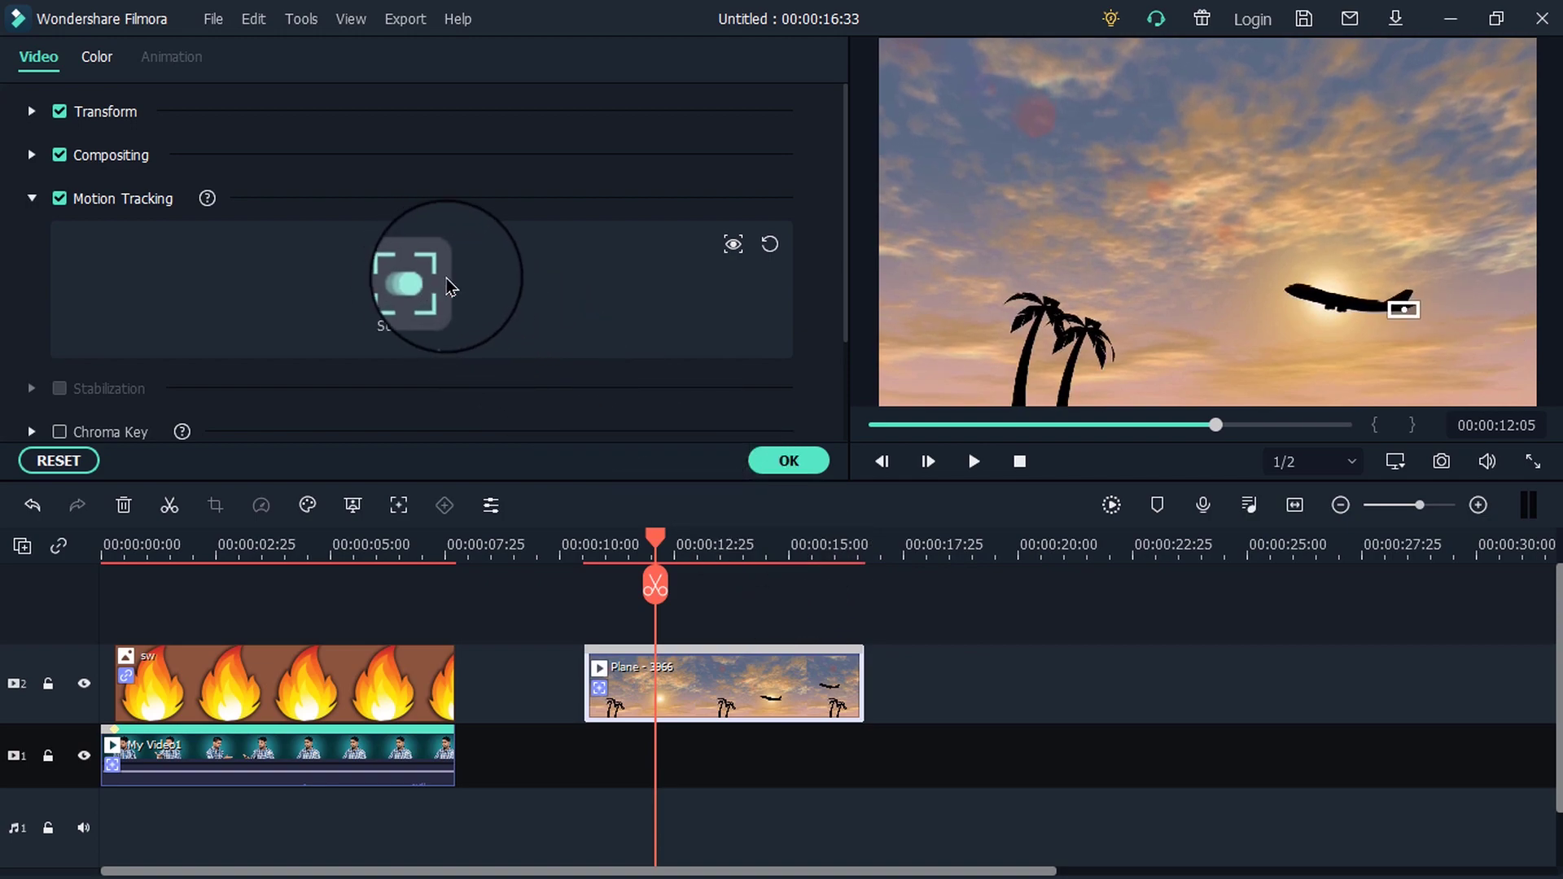
{"action": "left_click", "coordinate": [449, 286]}
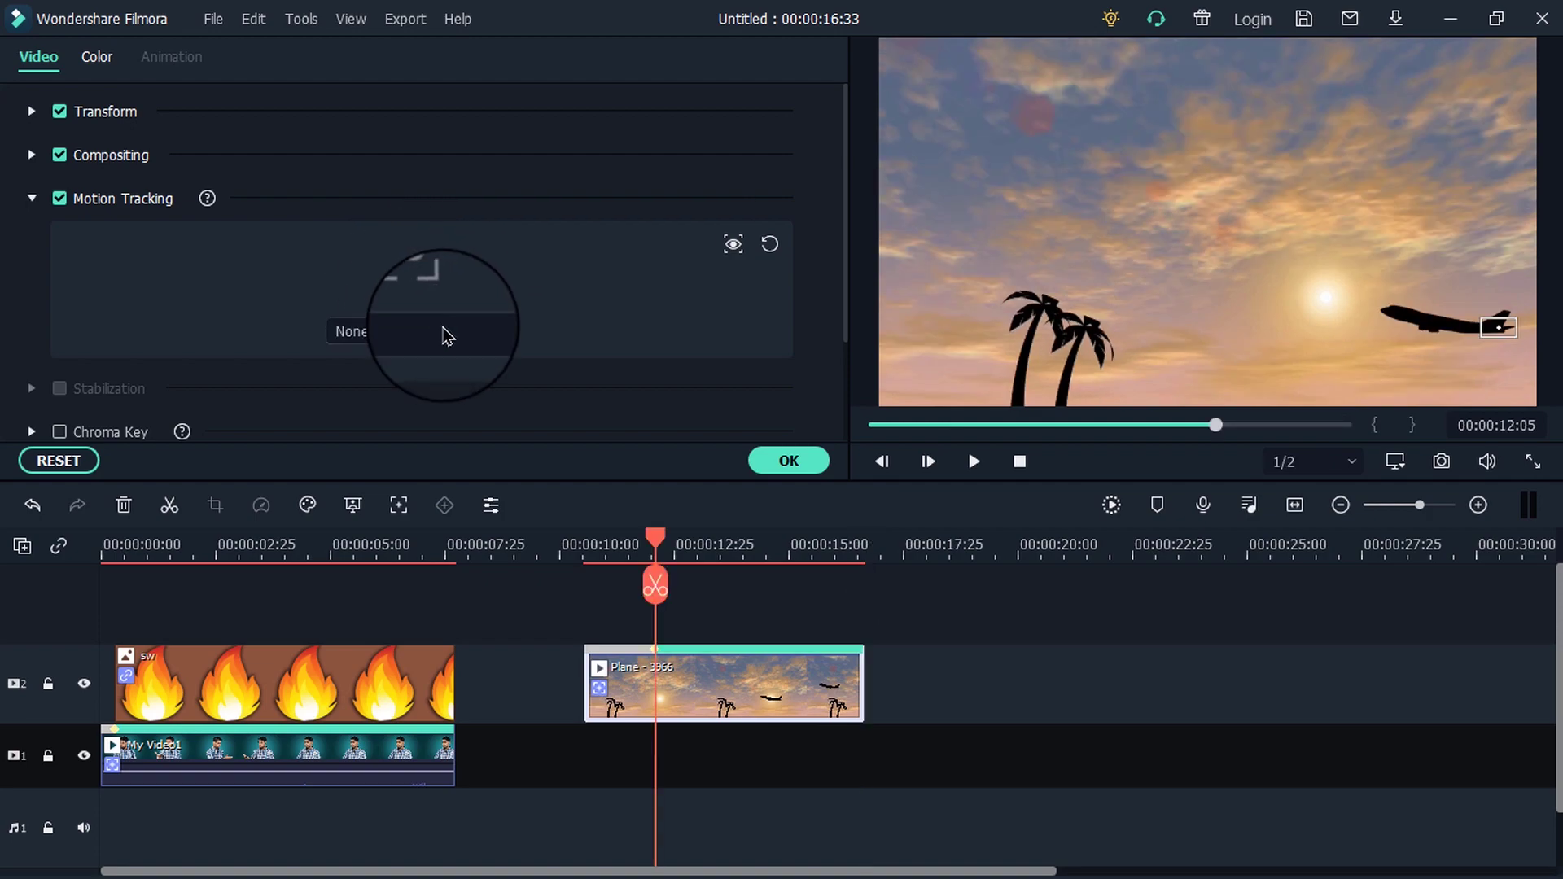
{"action": "left_click", "coordinate": [787, 461]}
Add the Default Title on a track above the plane clip at 00:00:12:05 and open it for editing
{"action": "left_click", "coordinate": [180, 67]}
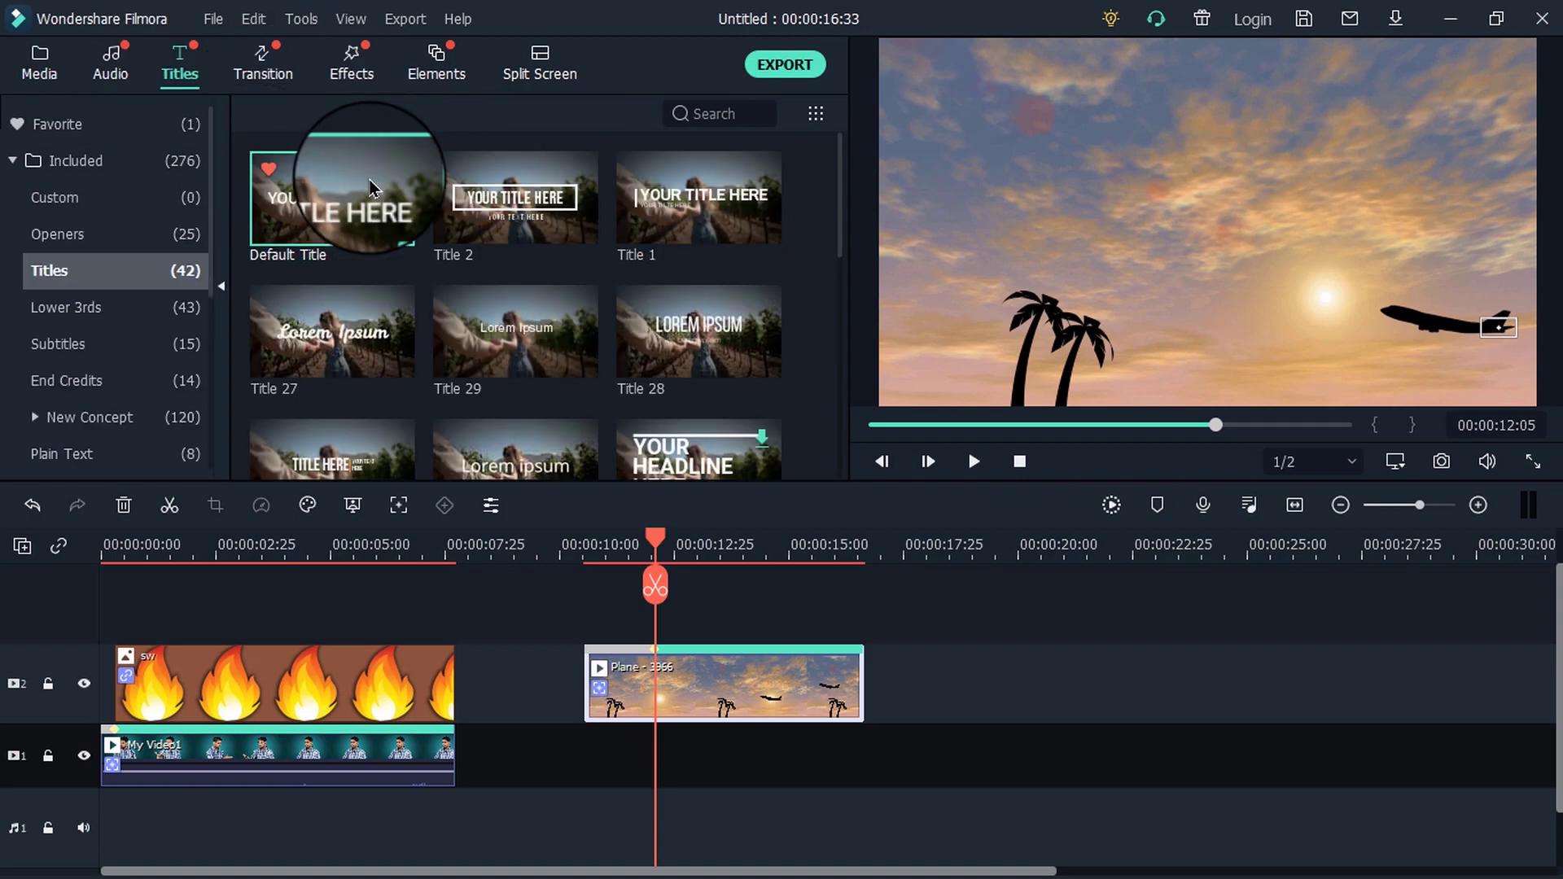
{"action": "left_click_drag", "start_coordinate": [431, 274], "coordinate": [659, 619]}
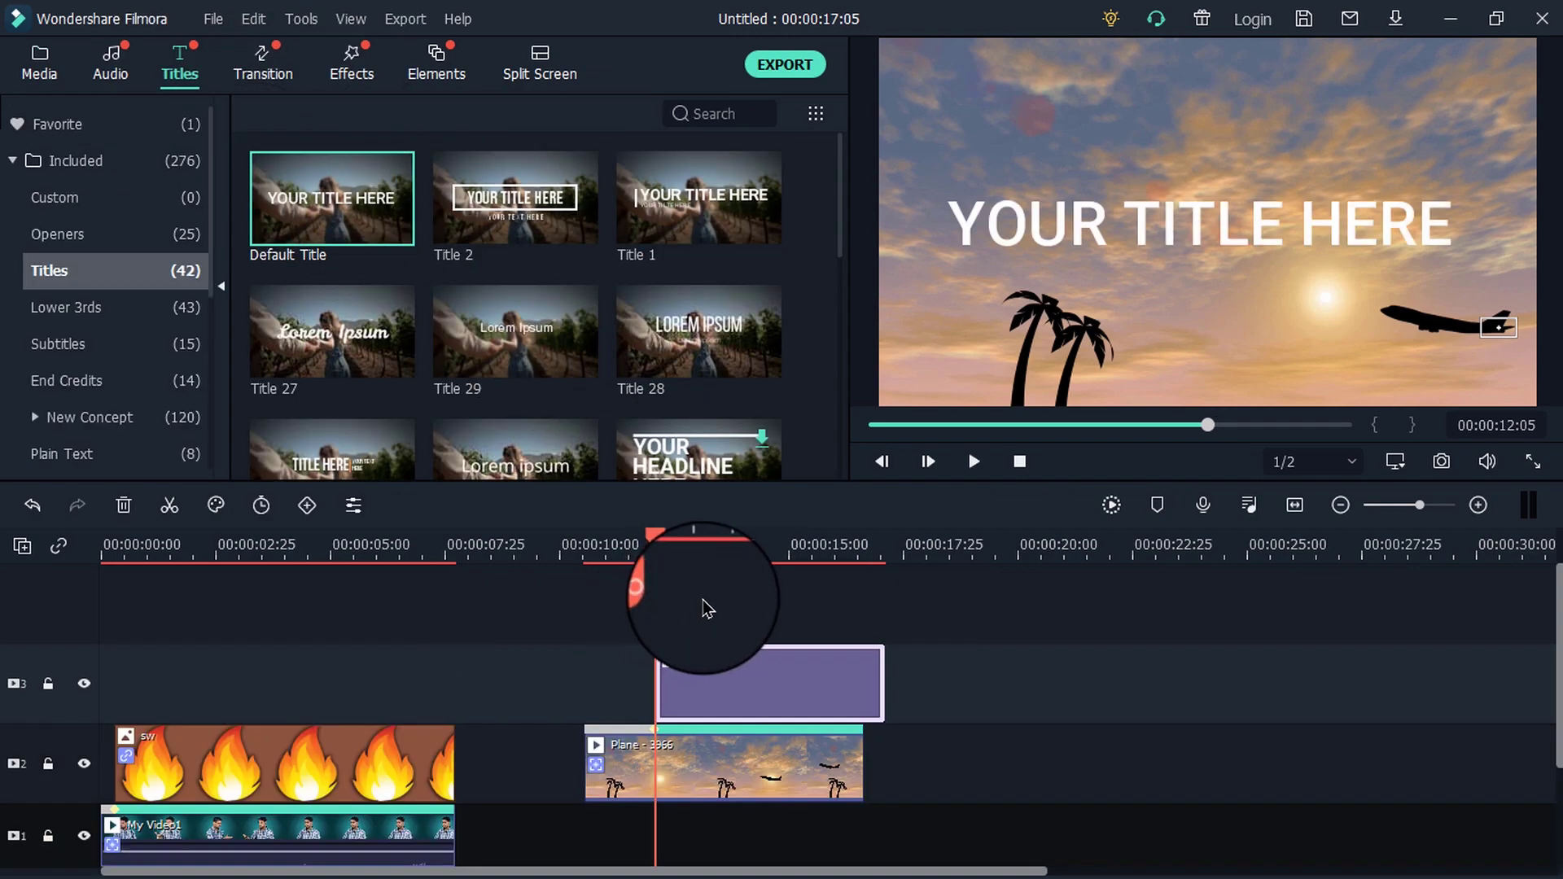
{"action": "double_click", "coordinate": [796, 670]}
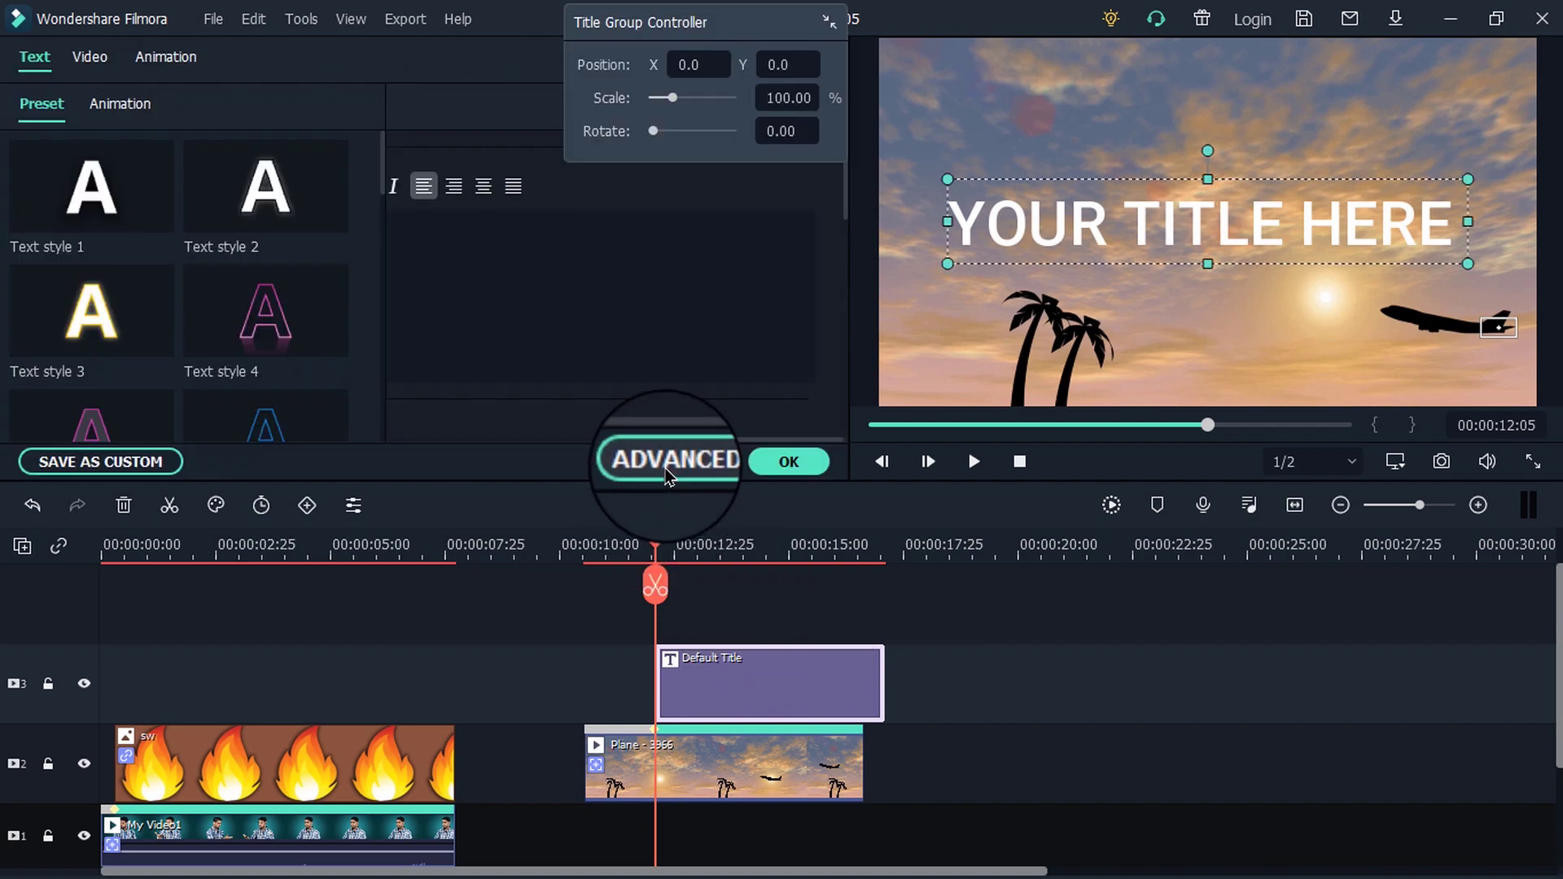
Add a blue callout shape reading TRIP TO GOA in the advanced text editor, shrink it, and place it by the plane's tail
{"action": "left_click", "coordinate": [666, 463]}
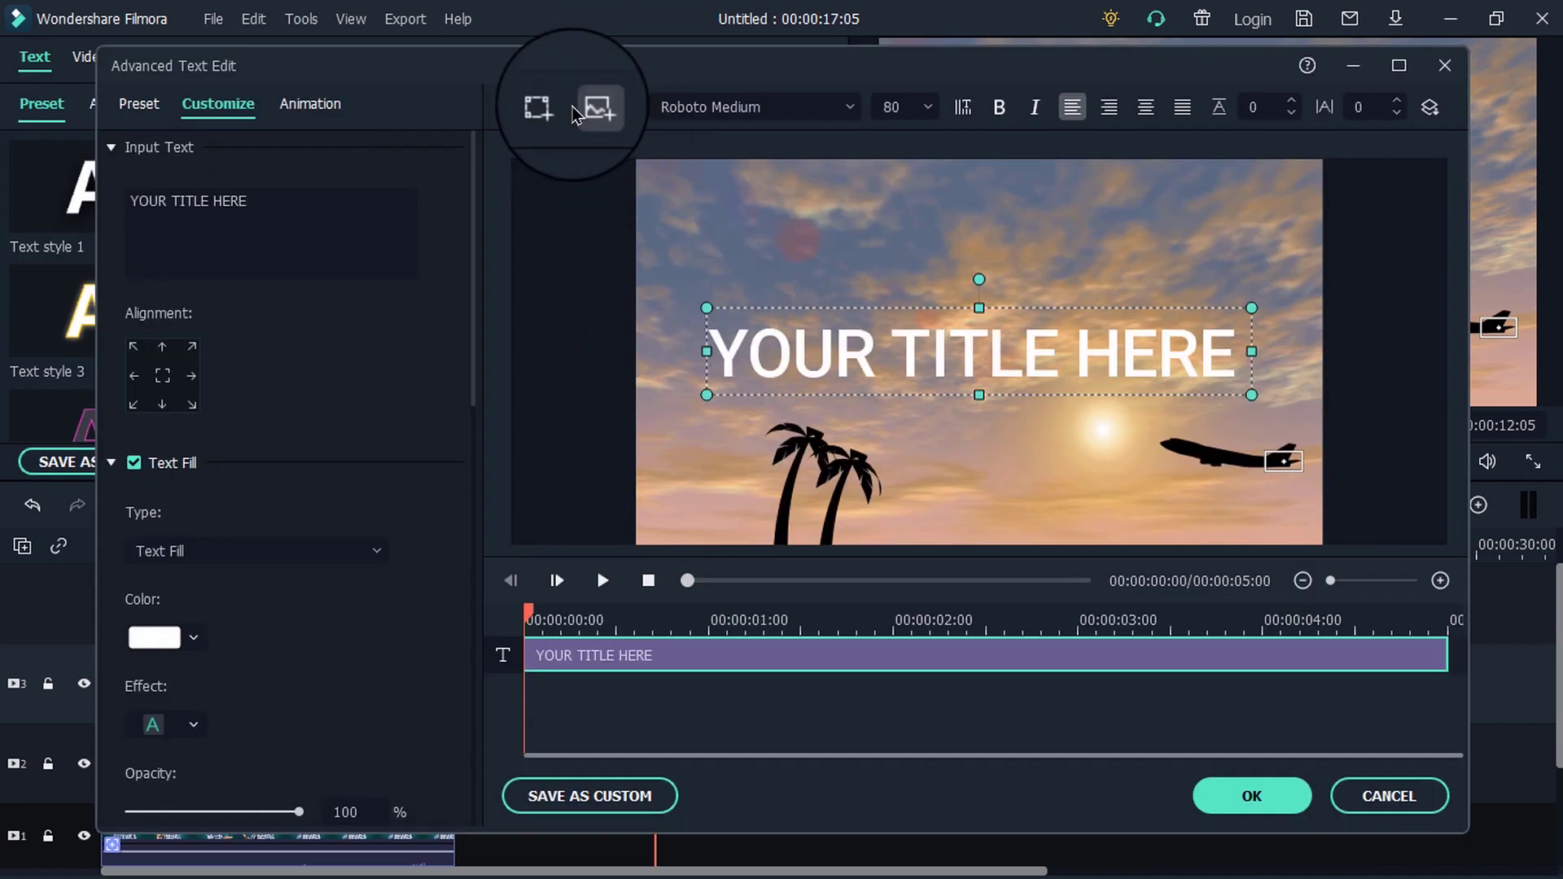
{"action": "left_click", "coordinate": [636, 171]}
{"action": "left_click_drag", "start_coordinate": [986, 259], "coordinate": [894, 365]}
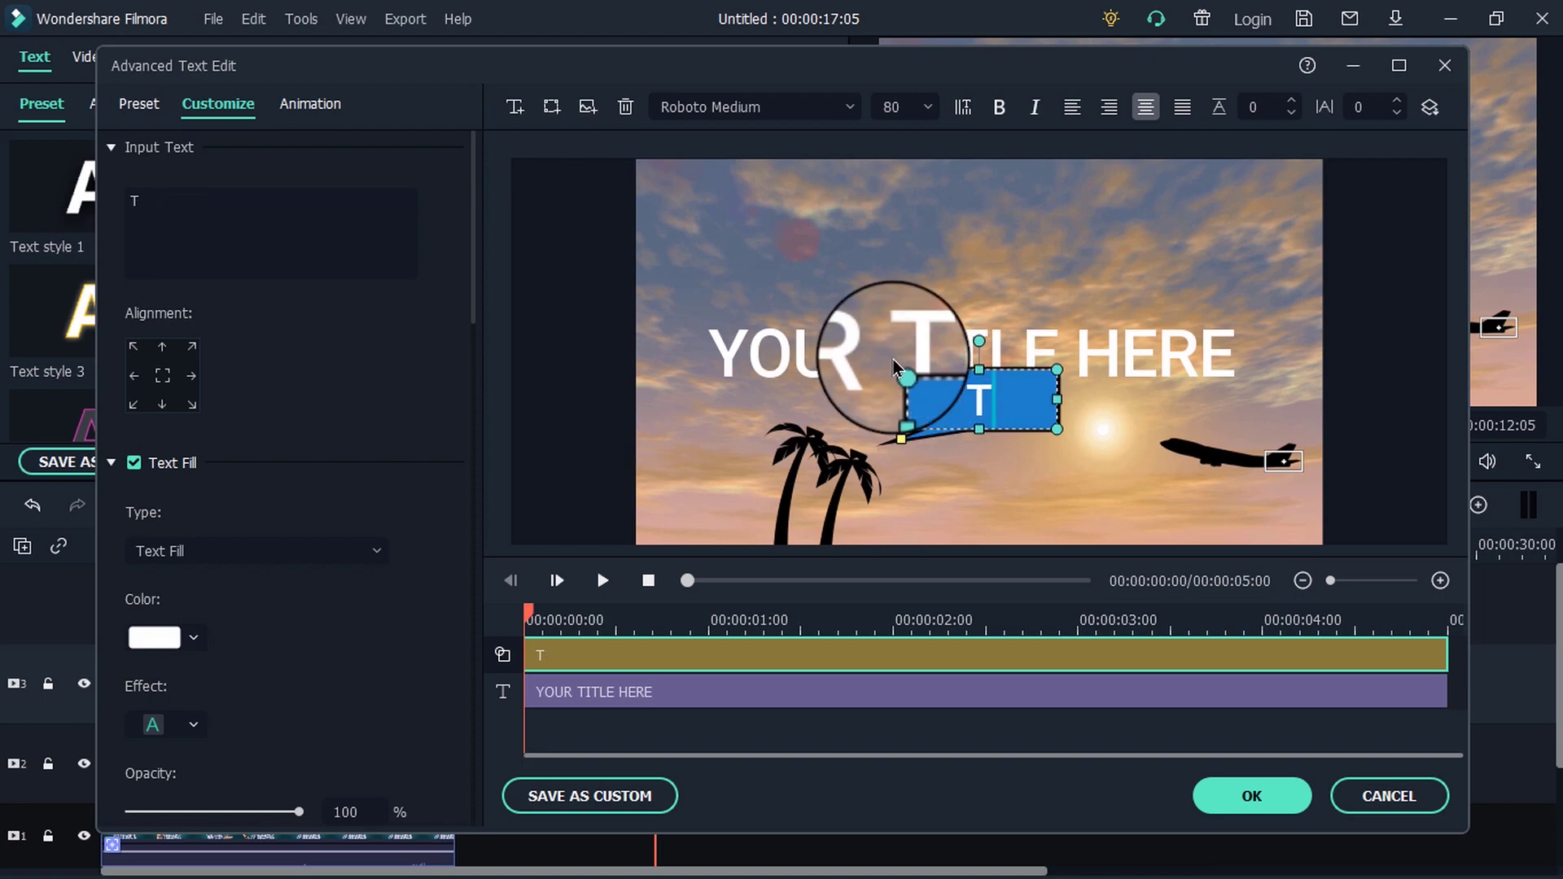
{"action": "type", "text": "TRIP TO GOA"}
{"action": "left_click_drag", "start_coordinate": [1058, 373], "coordinate": [1275, 472]}
Delete the YOUR TITLE HERE text layer, move the TRIP TO GOA callout just above the plane, and accept the advanced text edits
{"action": "left_click", "coordinate": [830, 692]}
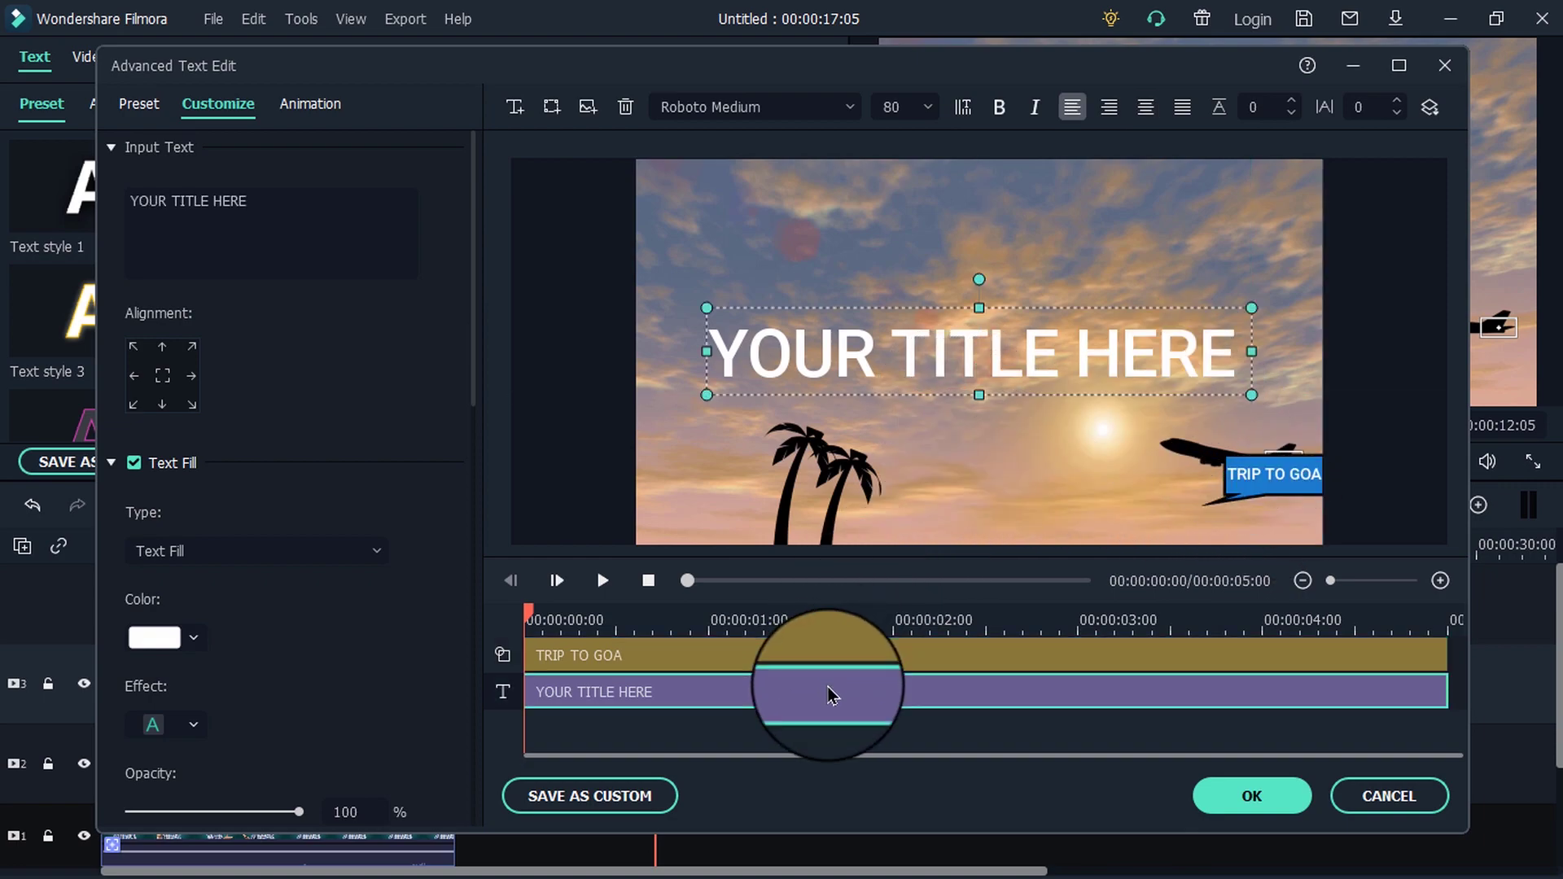
{"action": "key", "text": "Delete"}
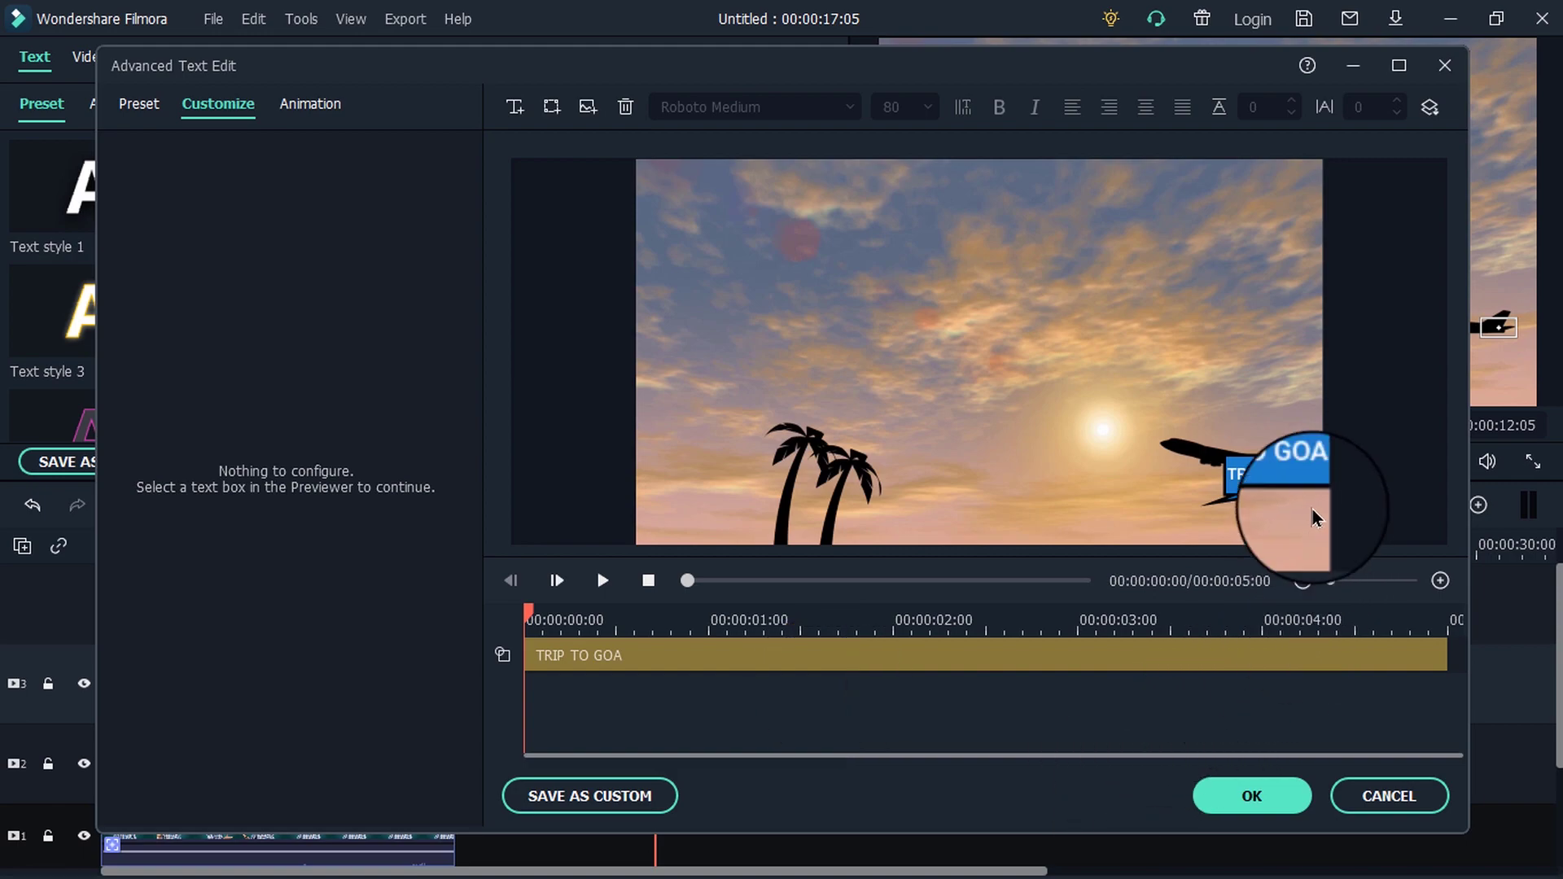
{"action": "left_click_drag", "start_coordinate": [1274, 461], "coordinate": [1275, 413]}
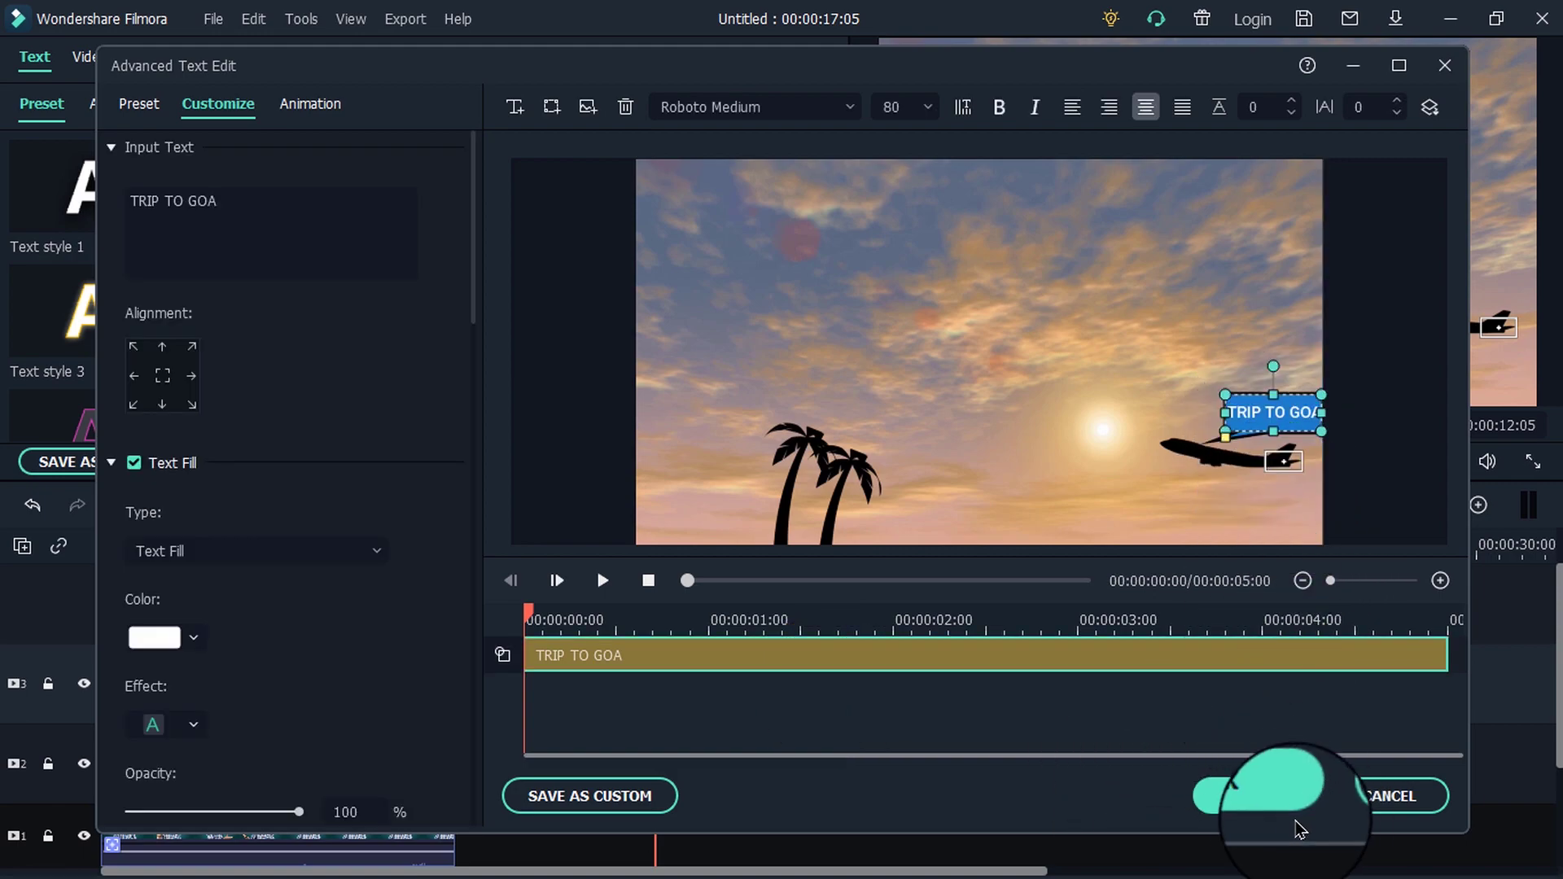
{"action": "left_click", "coordinate": [1275, 804]}
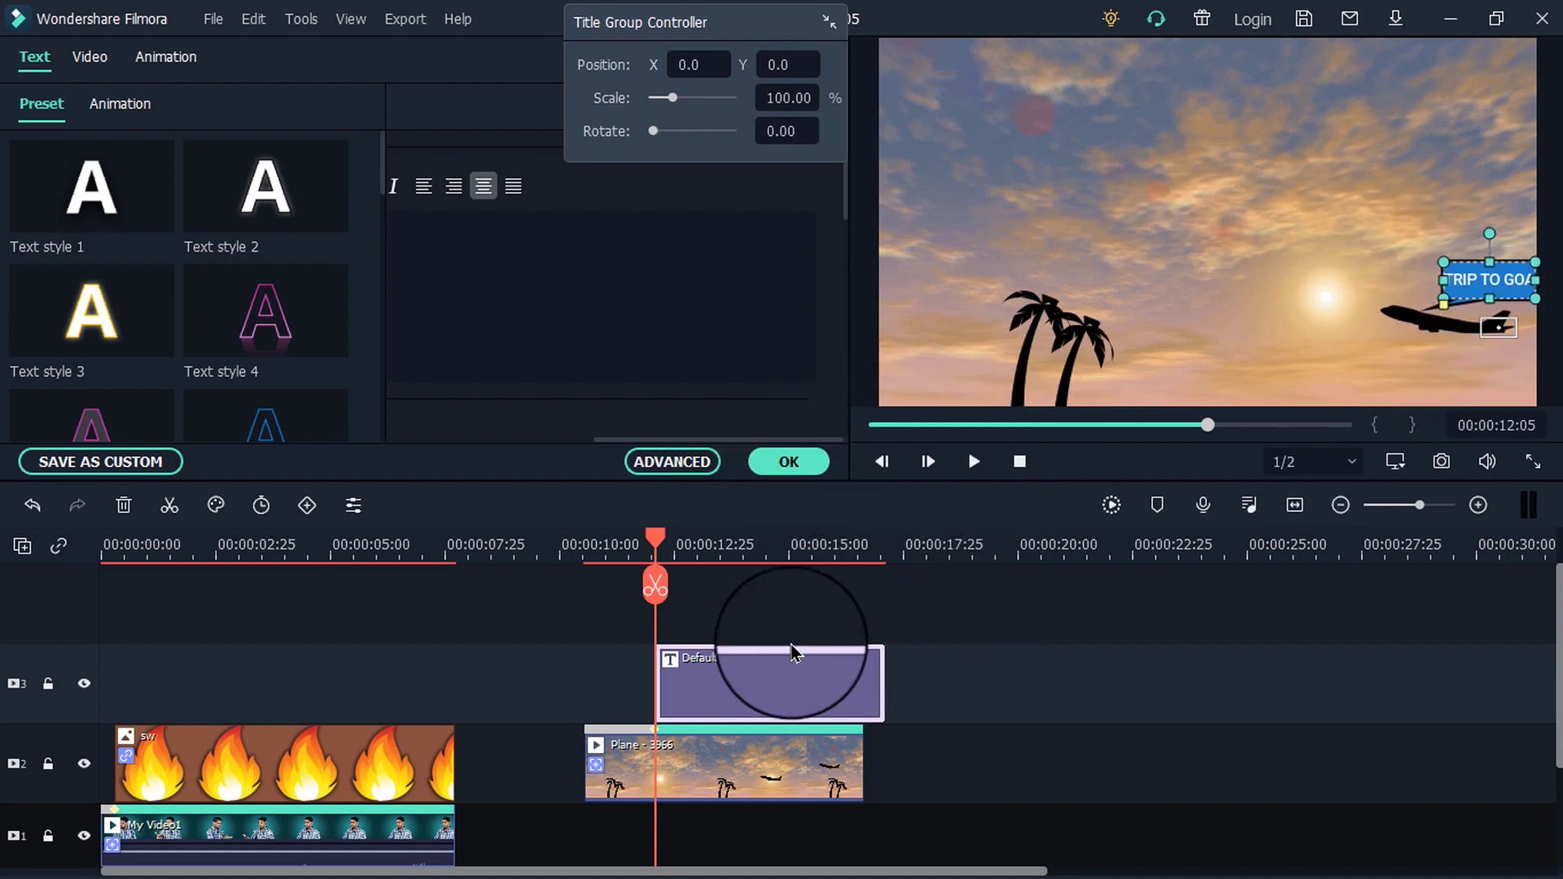
Trim the title clip to end with the plane clip, and move the callout directly behind the plane's tail
{"action": "mouse_move", "coordinate": [781, 672]}
{"action": "left_mouse_down"}
{"action": "mouse_move", "coordinate": [709, 688]}
{"action": "mouse_move", "coordinate": [638, 663]}
{"action": "mouse_move", "coordinate": [673, 651]}
{"action": "mouse_move", "coordinate": [751, 700]}
{"action": "mouse_move", "coordinate": [810, 680]}
{"action": "left_mouse_up"}
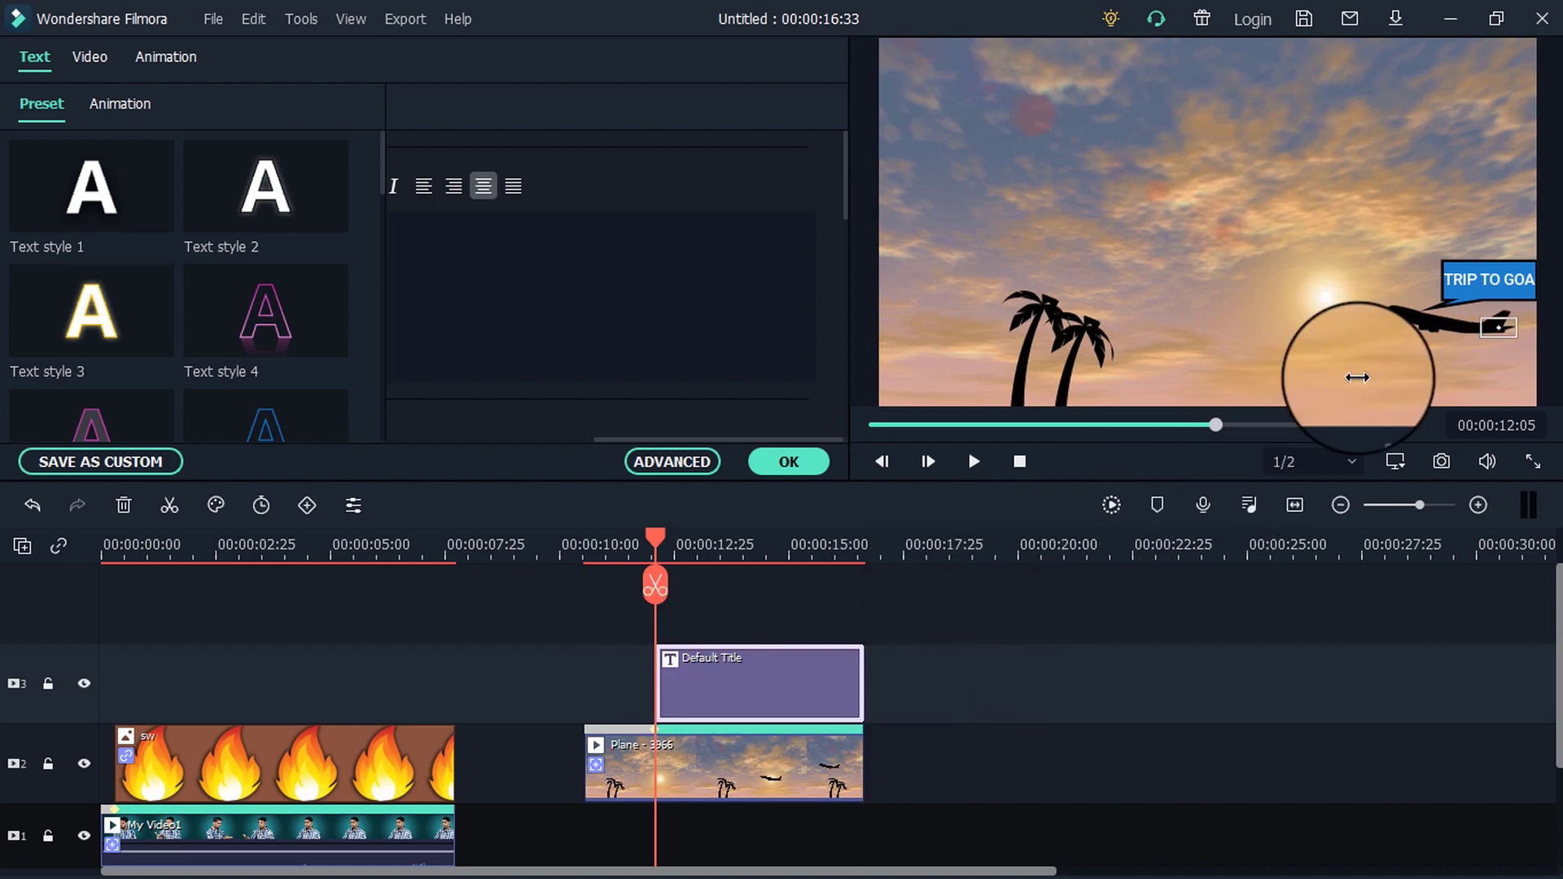
{"action": "left_click", "coordinate": [1490, 281]}
{"action": "left_click_drag", "start_coordinate": [1462, 267], "coordinate": [1535, 314]}
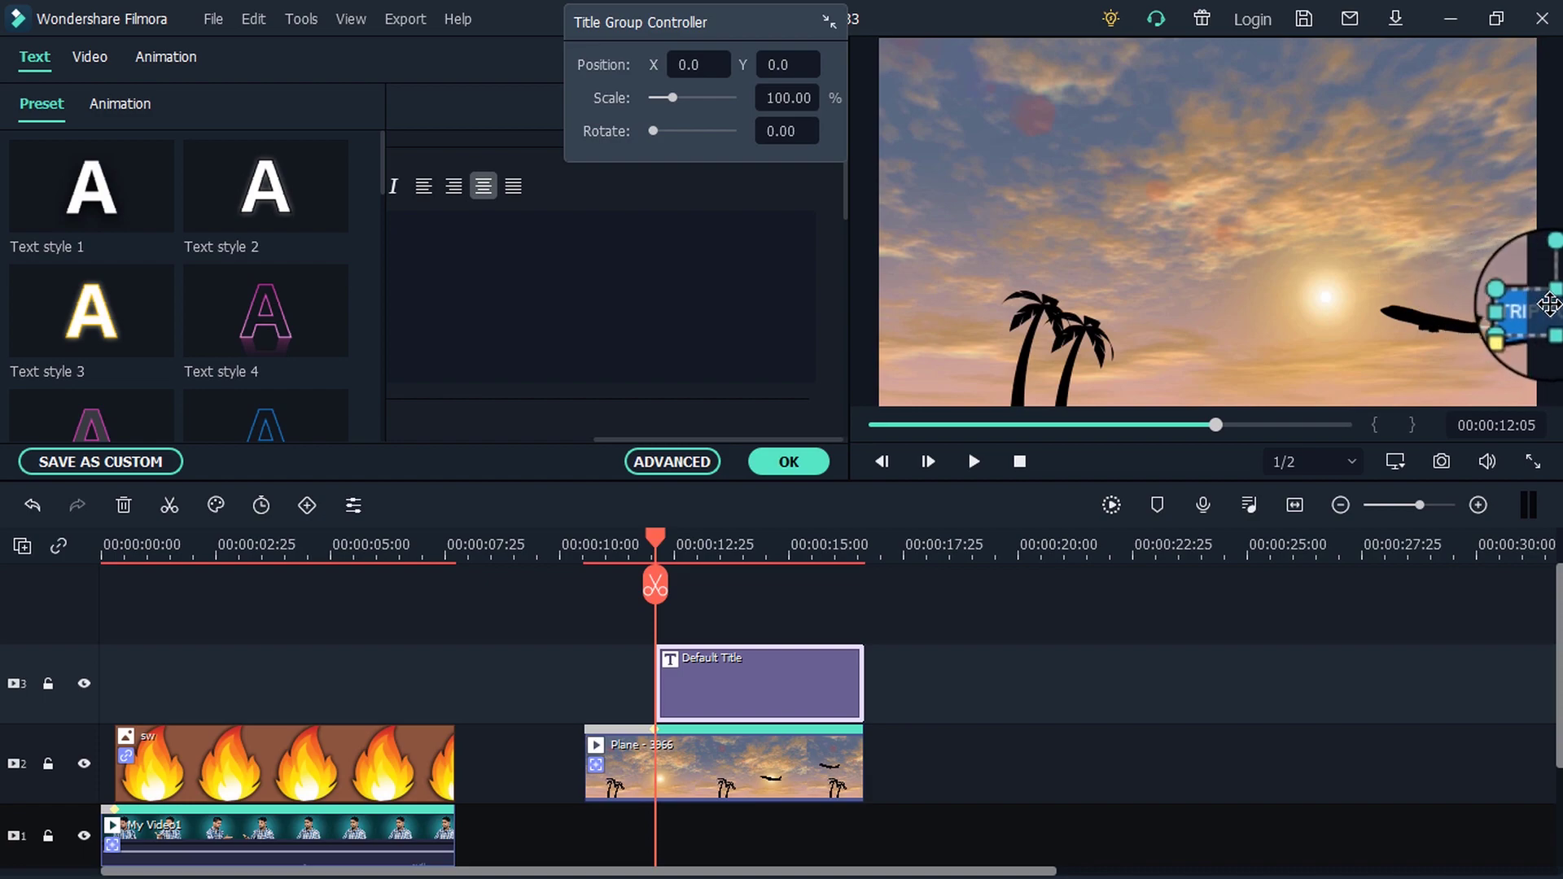
{"action": "left_click", "coordinate": [815, 461]}
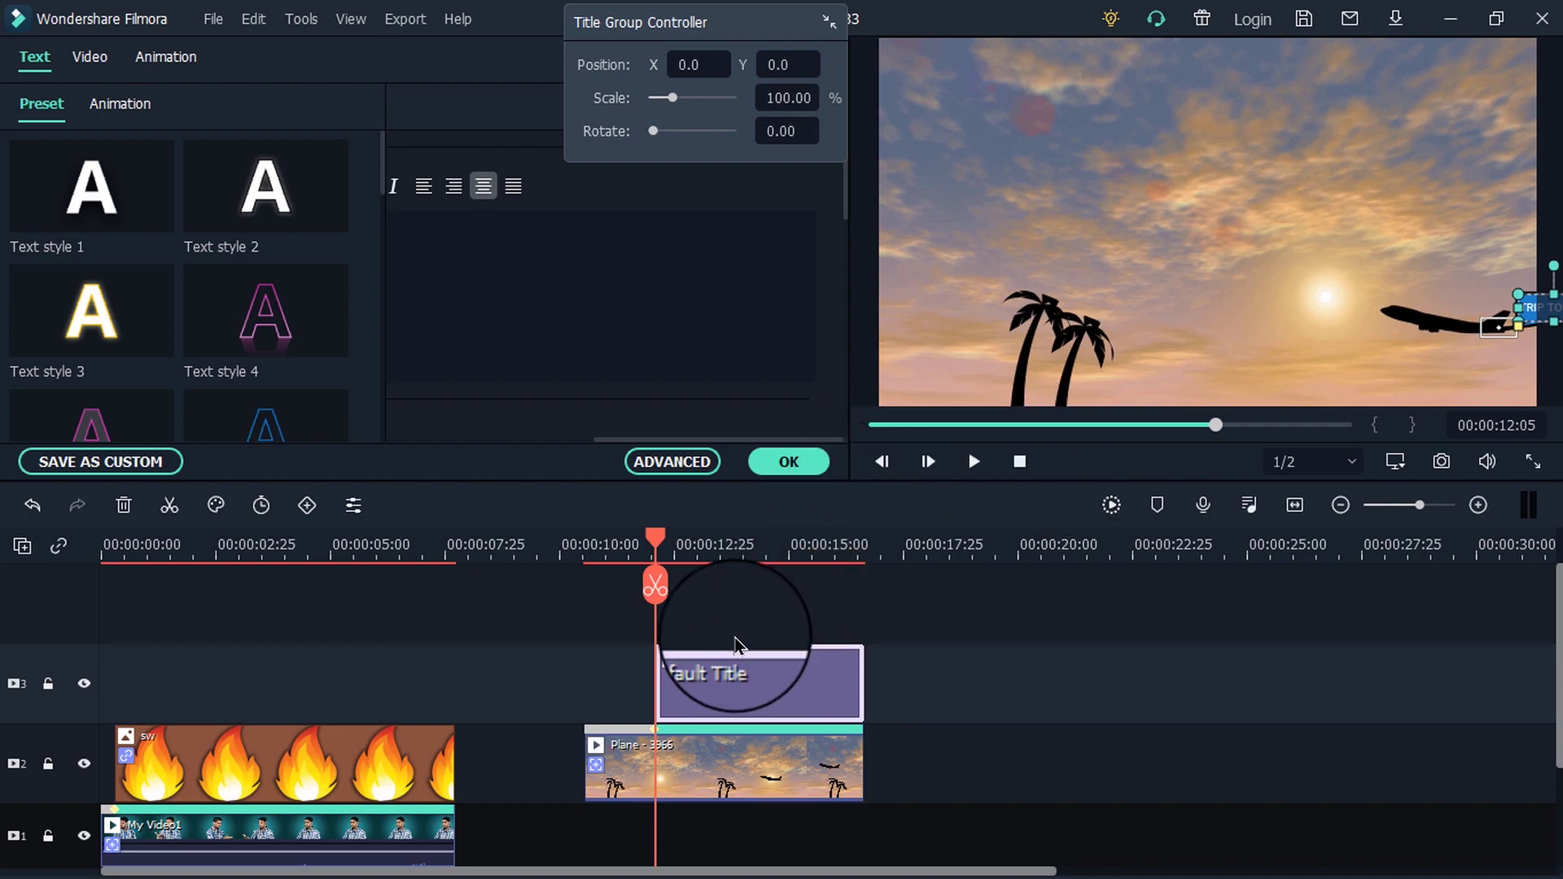
Attach the Default Title to the Plane - 3966 clip's motion tracking and accept the clip settings
{"action": "double_click", "coordinate": [756, 770]}
{"action": "left_click", "coordinate": [414, 332]}
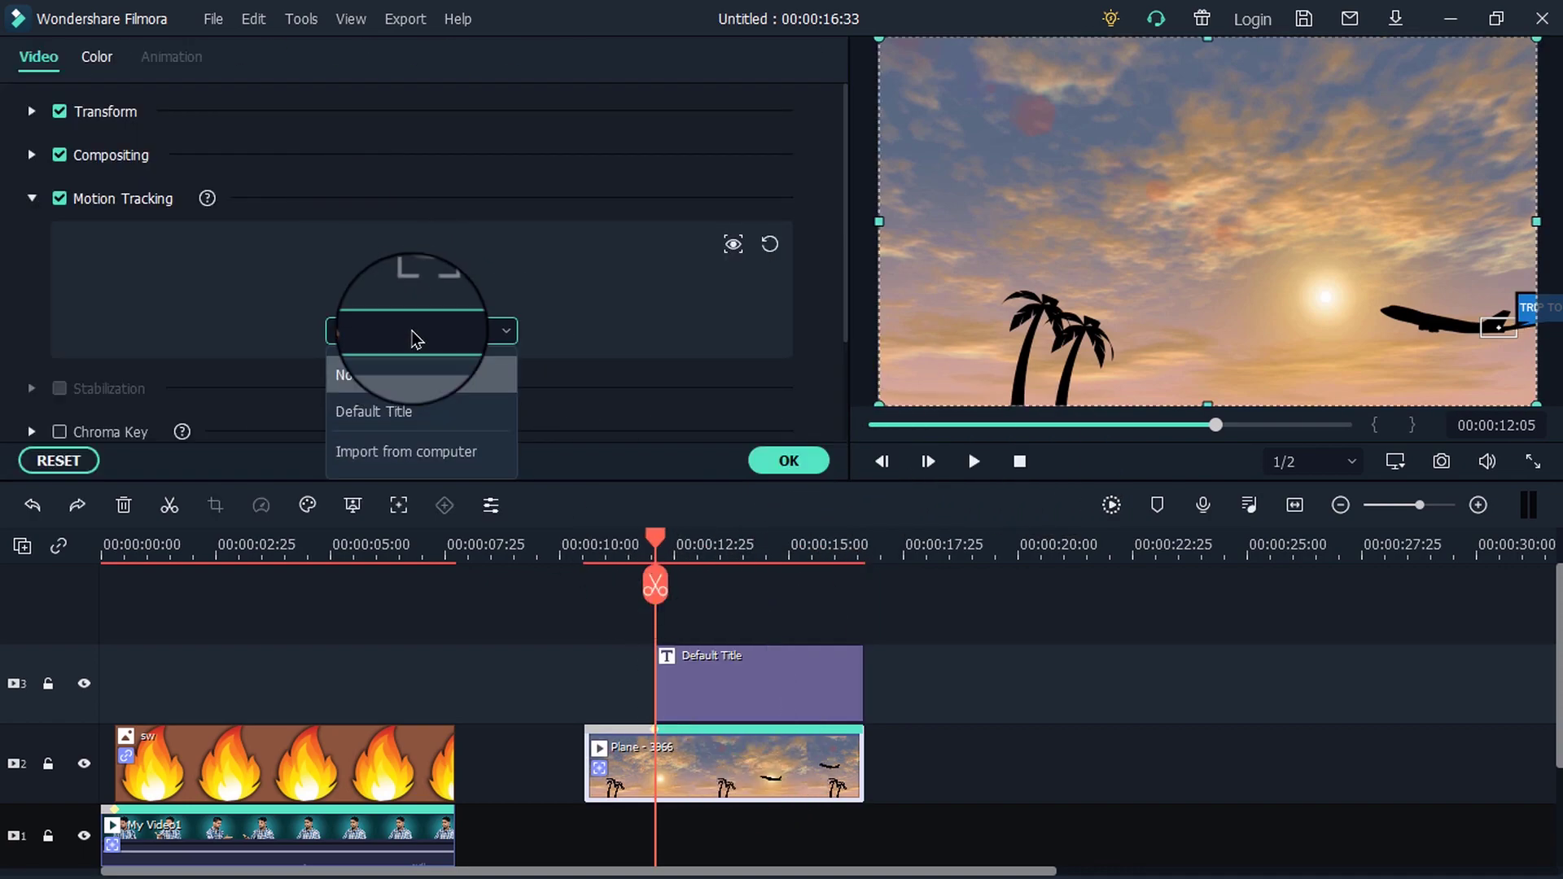
{"action": "left_click", "coordinate": [399, 414]}
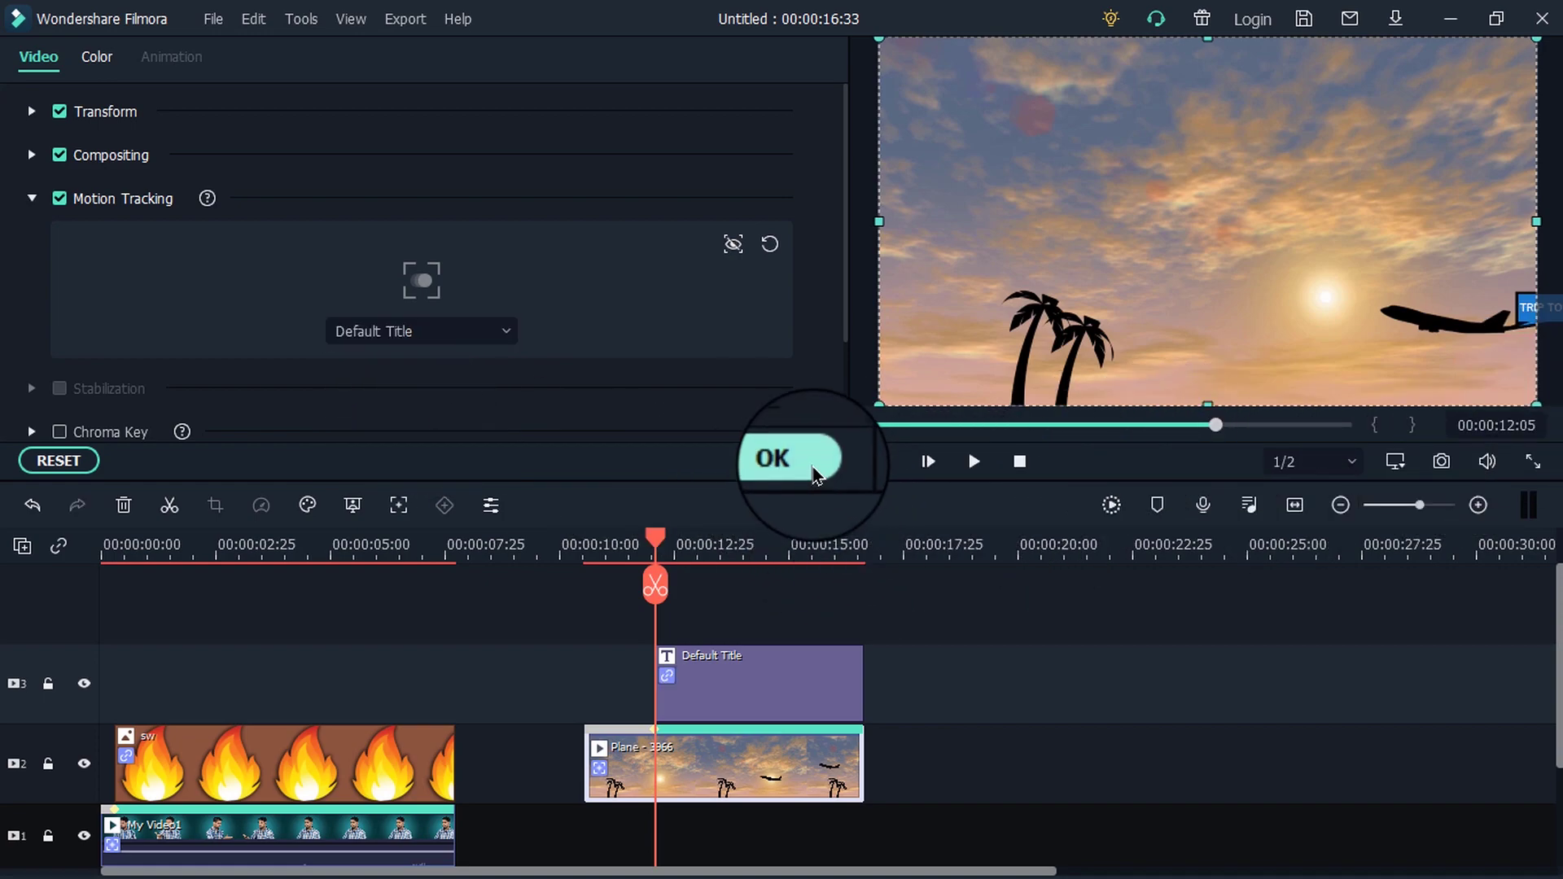
{"action": "left_click", "coordinate": [789, 461]}
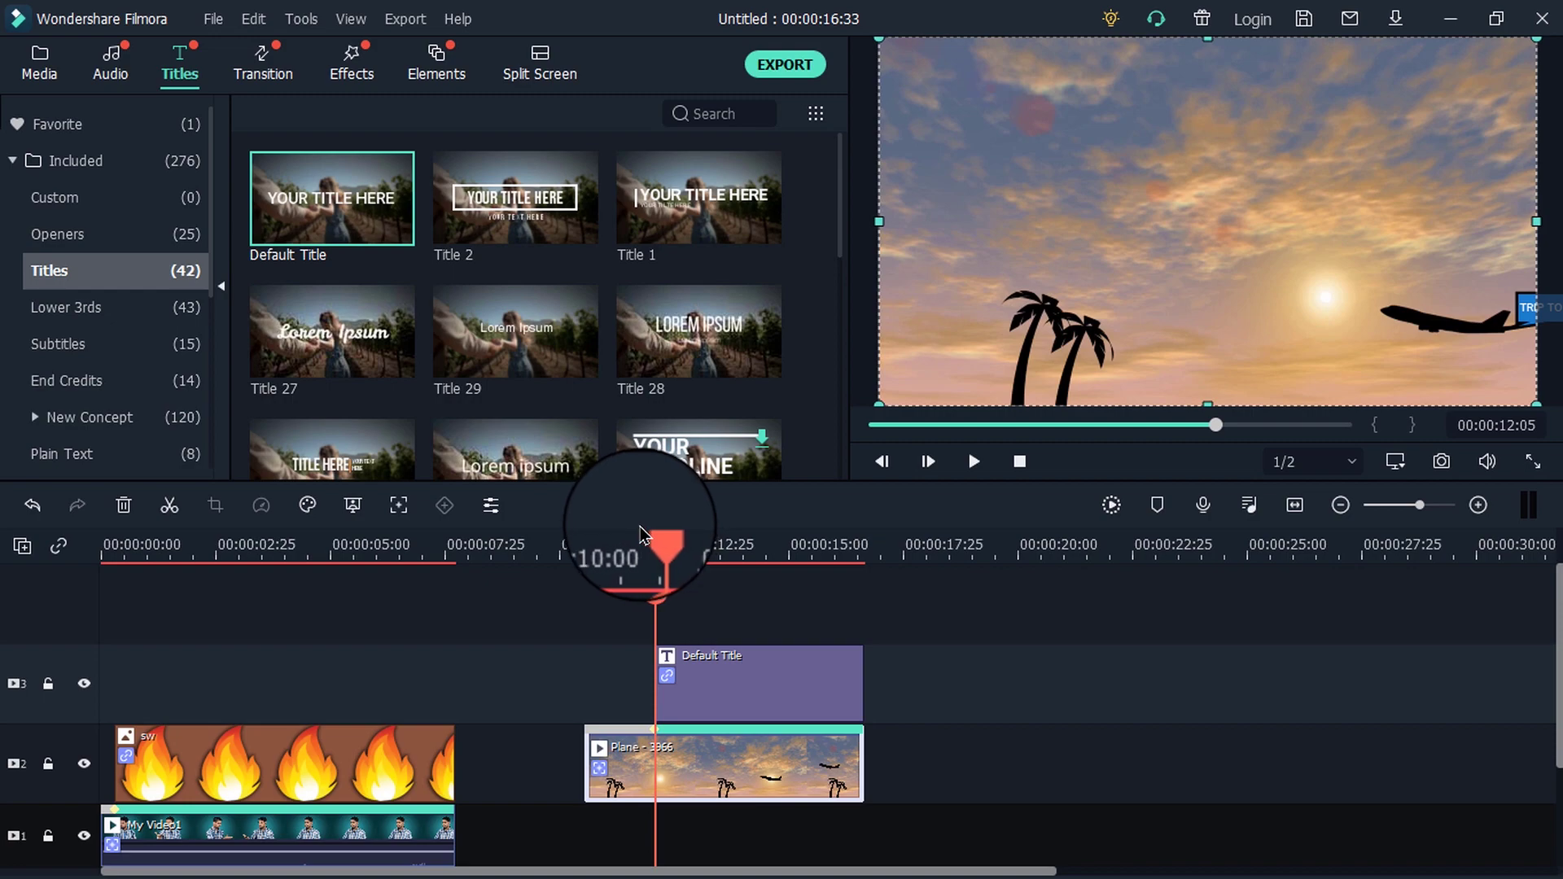
Play back the tracked title on the plane clip, then replay the project from the start to check both tracking effects
{"action": "left_click", "coordinate": [975, 463]}
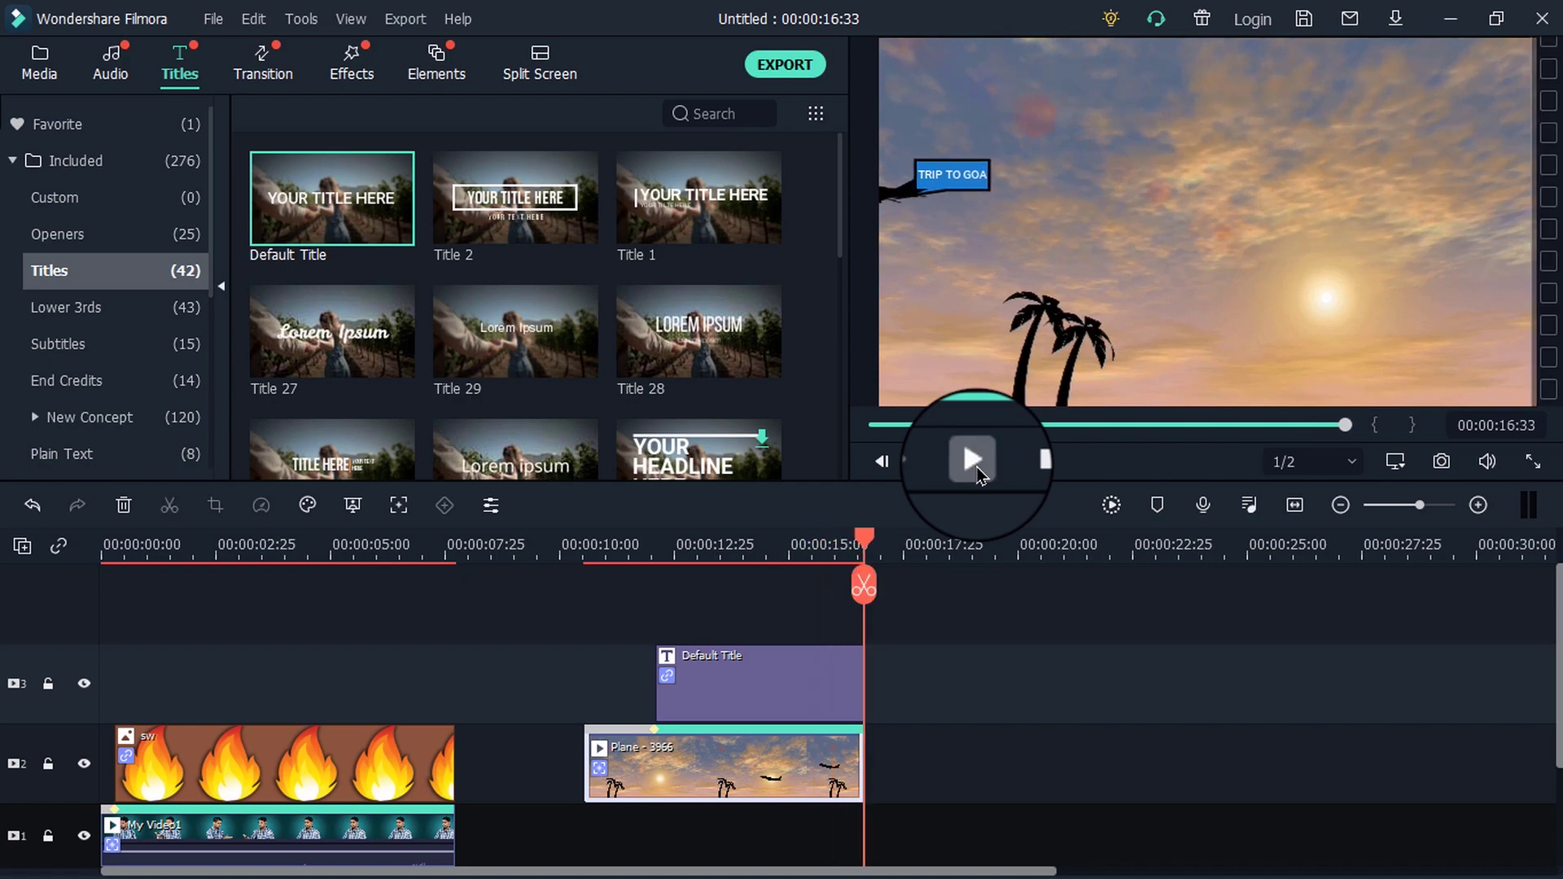
{"action": "left_click", "coordinate": [982, 474]}
{"action": "left_click", "coordinate": [969, 461]}
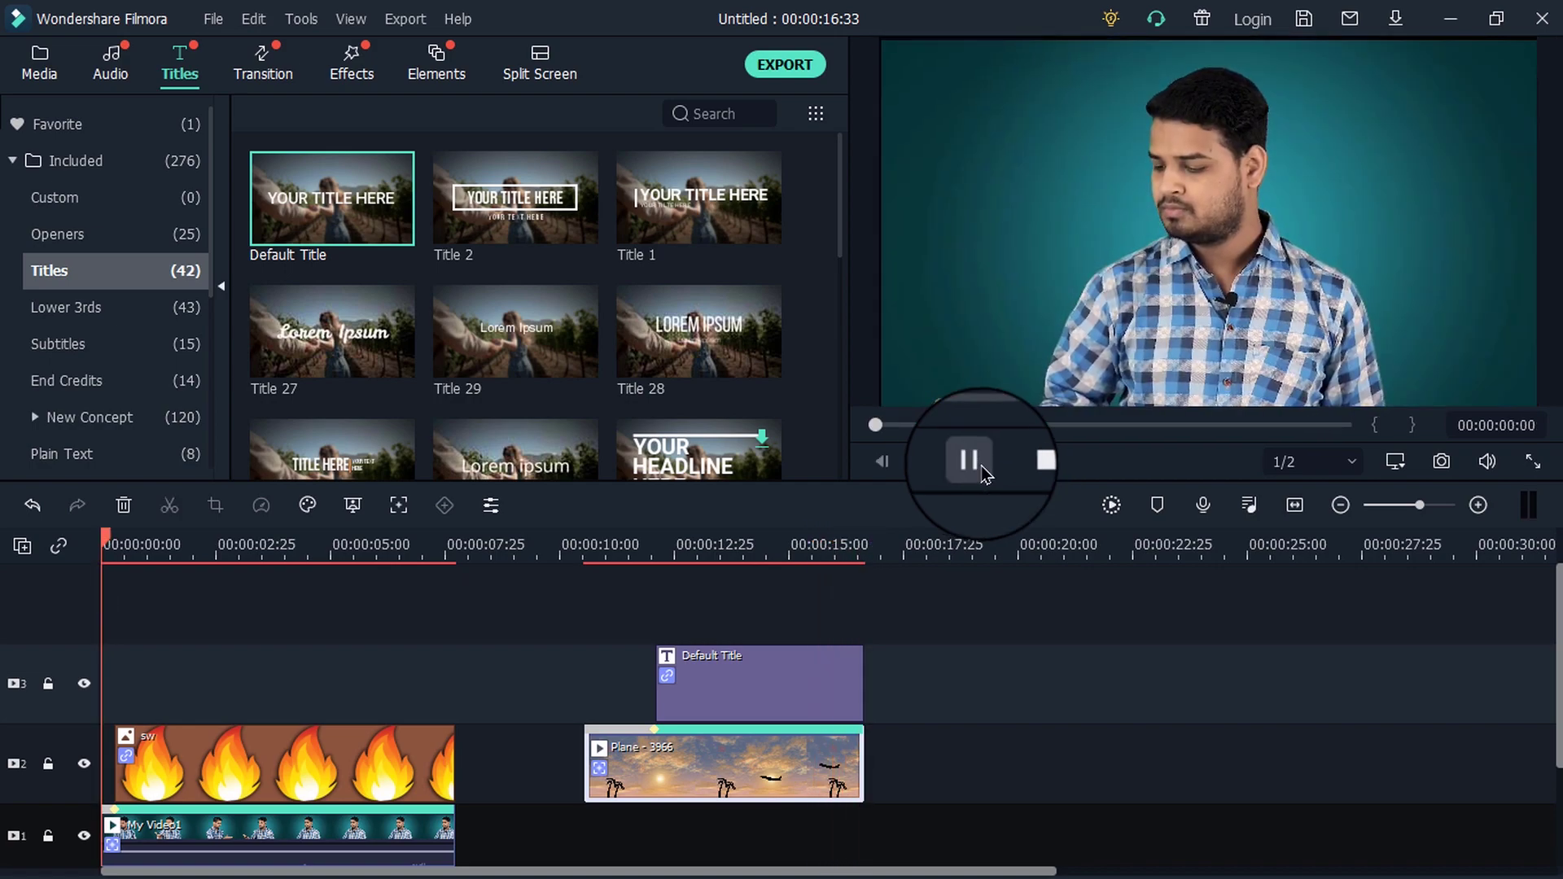